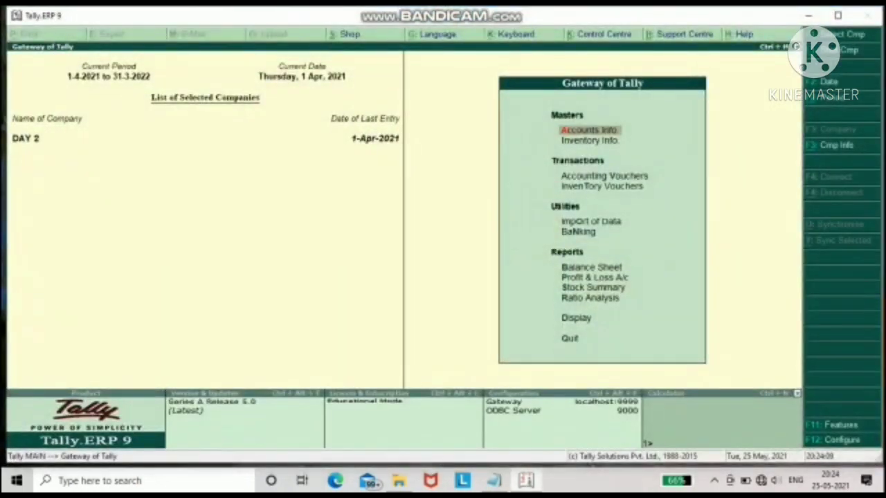
- Open accounting voucher creation and switch it to a payment voucher
key(Down)
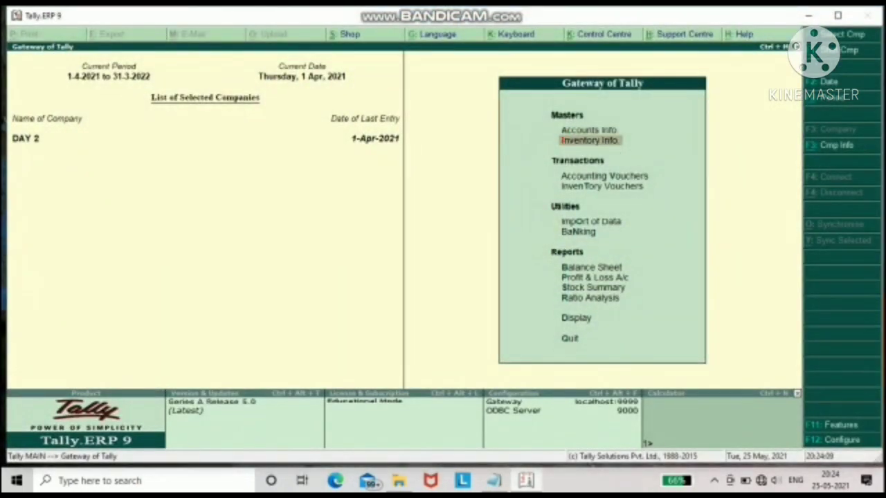
key(Down)
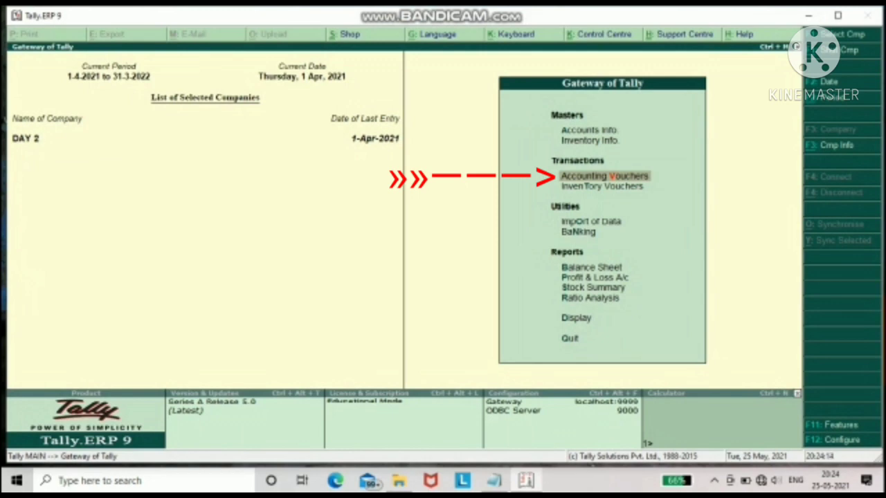
key(Return)
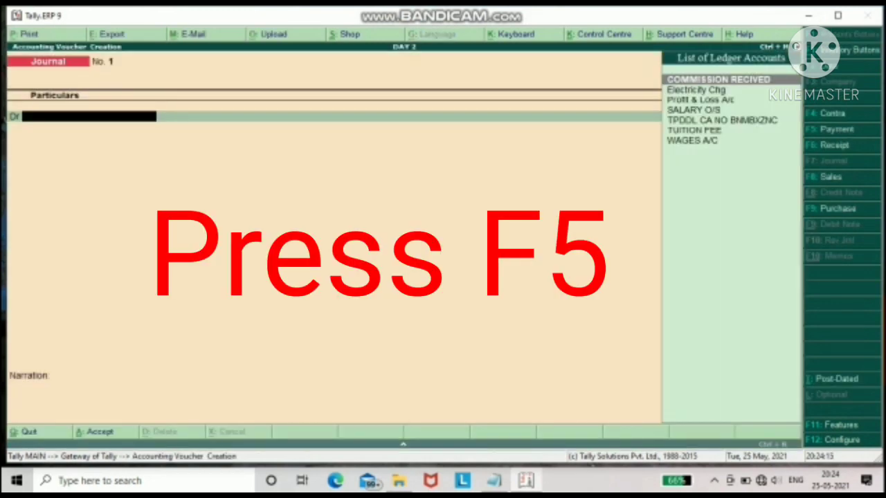
key(F5)
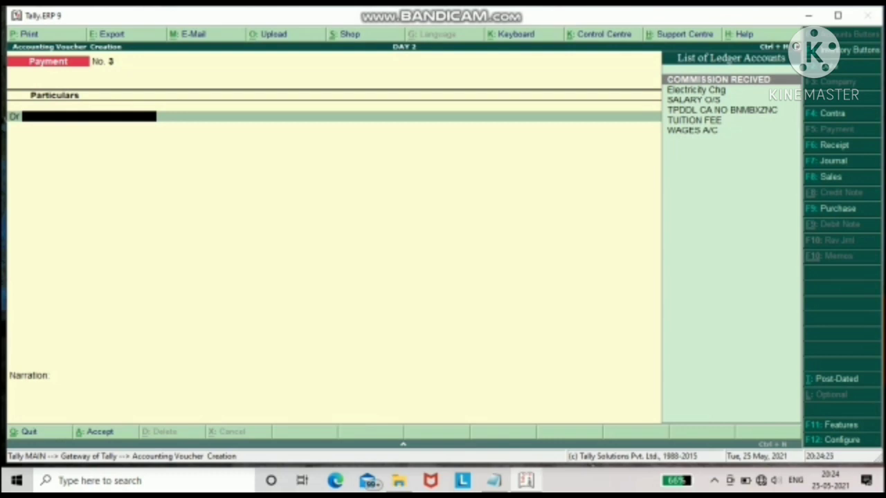
- Debit Electricity Chg with 500 and credit Cash with the same amount in the payment voucher
text(EL)
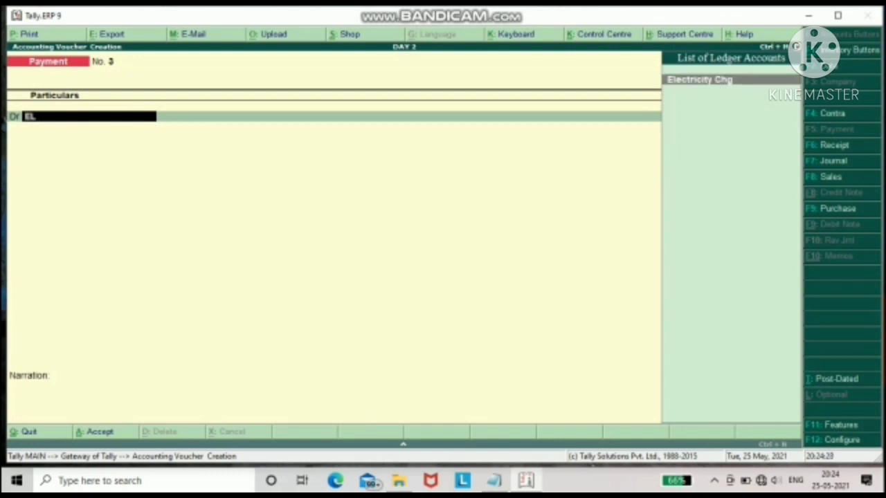
key(Return)
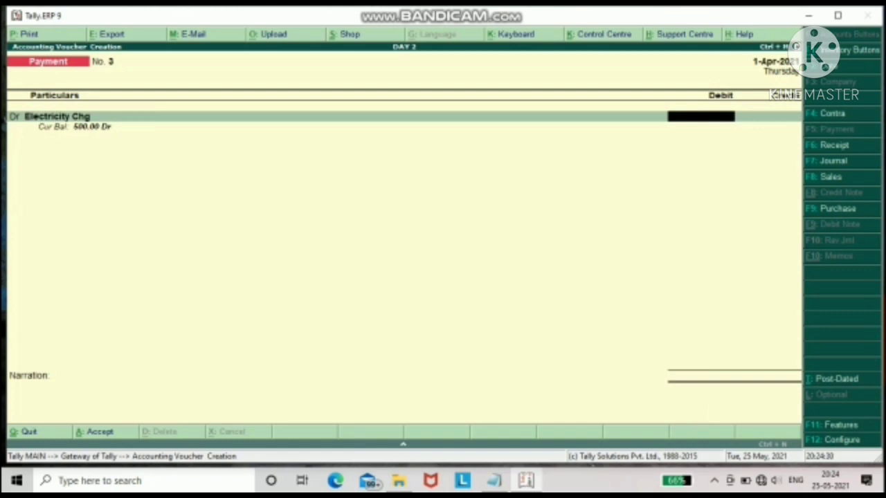
text(500)
key(Return)
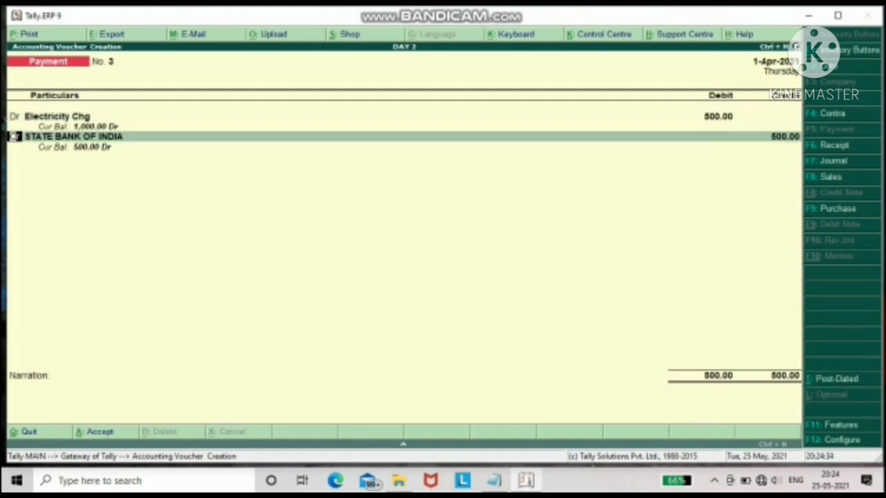
key(Return)
text(CAS)
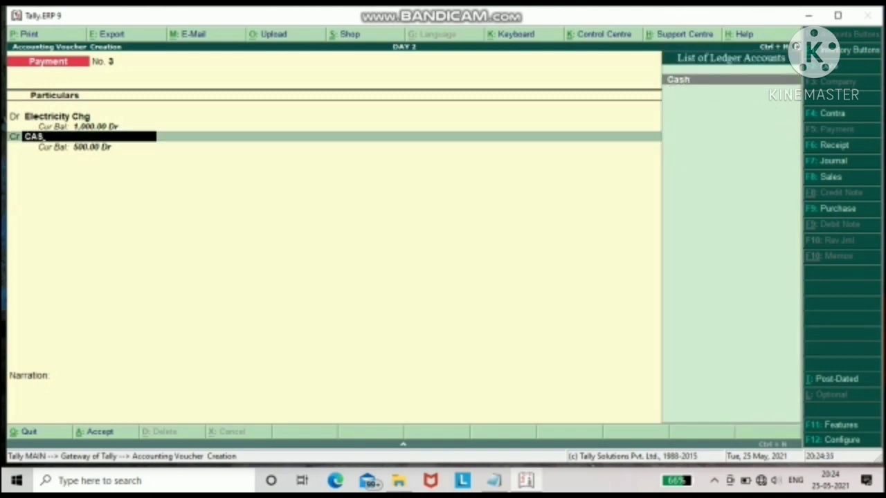
key(Return)
key(Return)
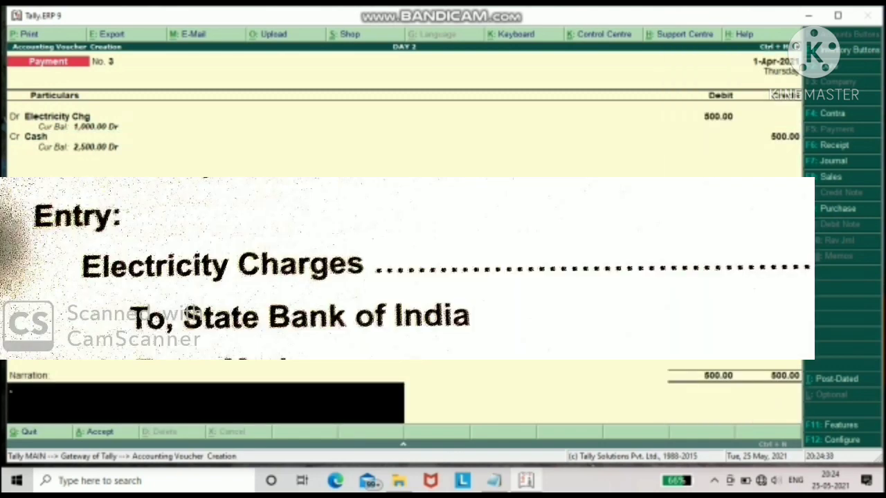
- Enter the narration "(BEING ELECTRICITY BILL PAID" followed by a row of dots, and save the payment voucher
text((BEING ELECTR)
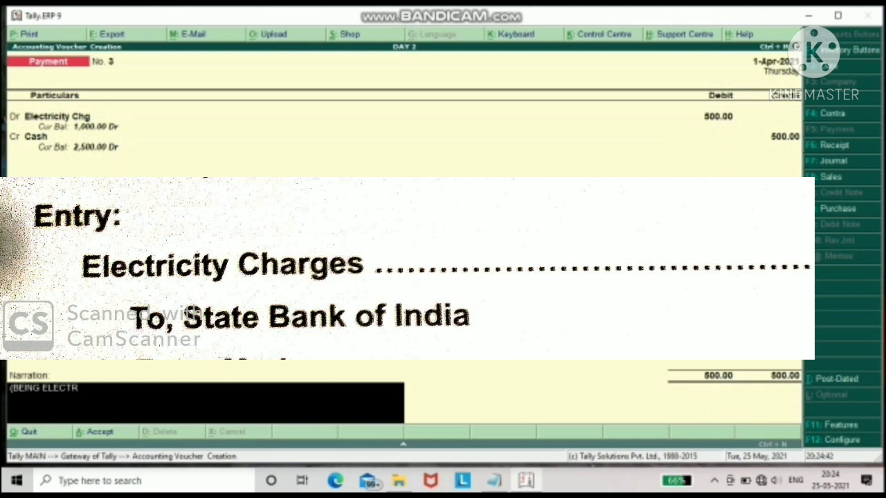
text(ICITY)
key(BackSpace)
key(BackSpace)
key(BackSpace)
key(BackSpace)
key(BackSpace)
key(BackSpace)
key(BackSpace)
text(BILL)
key(BackSpace)
key(BackSpace)
key(BackSpace)
key(BackSpace)
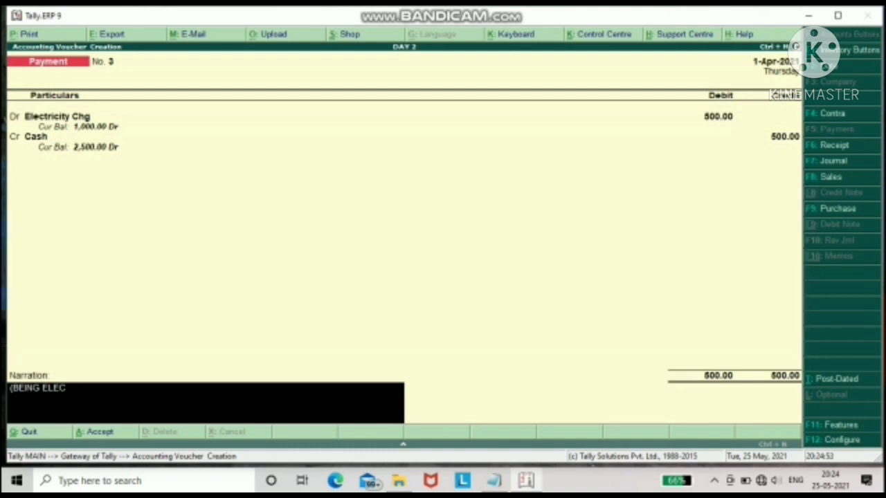
text(TRIC)
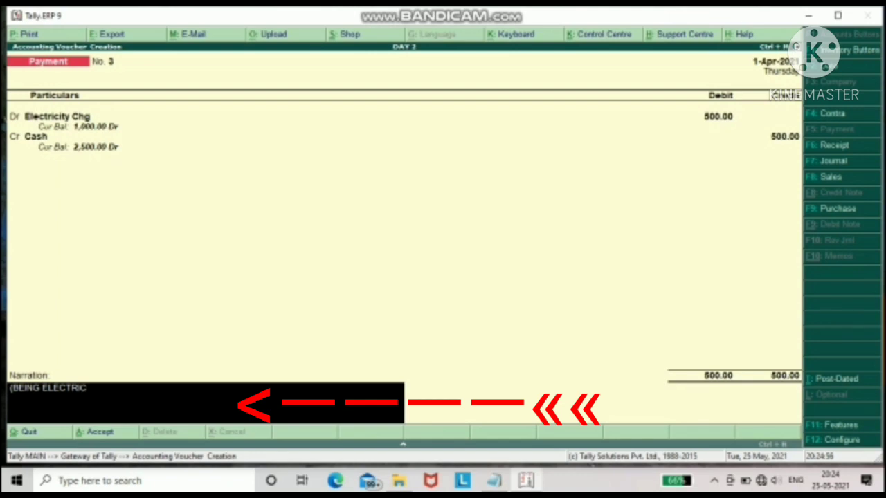
text(ITY BILL PAID)
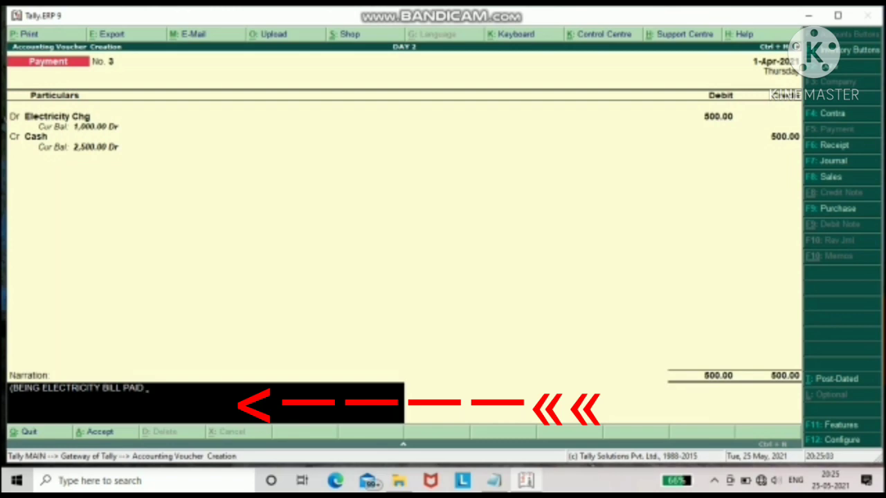
text(RS)
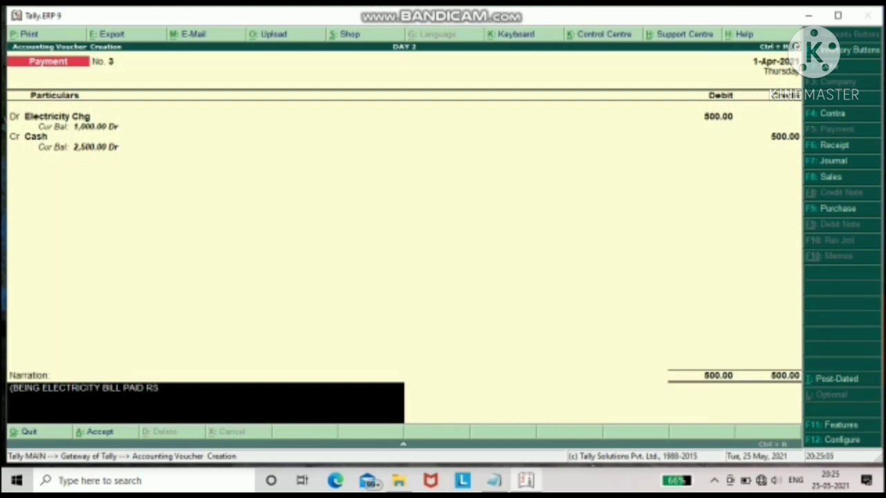
text(500)
key(BackSpace)
key(BackSpace)
key(BackSpace)
key(BackSpace)
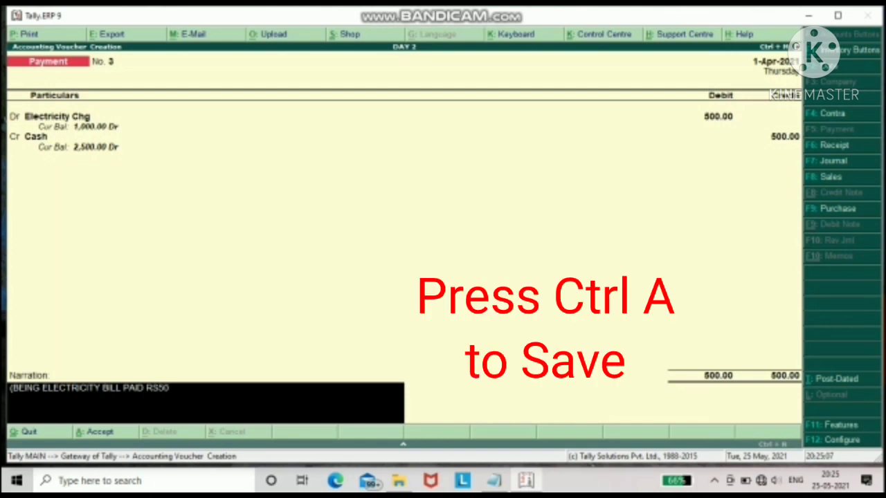
key(BackSpace)
text(..............)
key(Return)
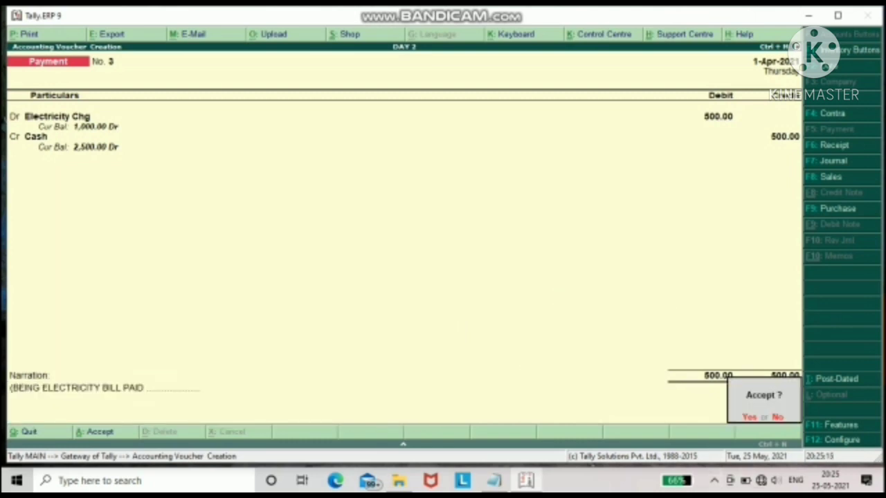
key(y)
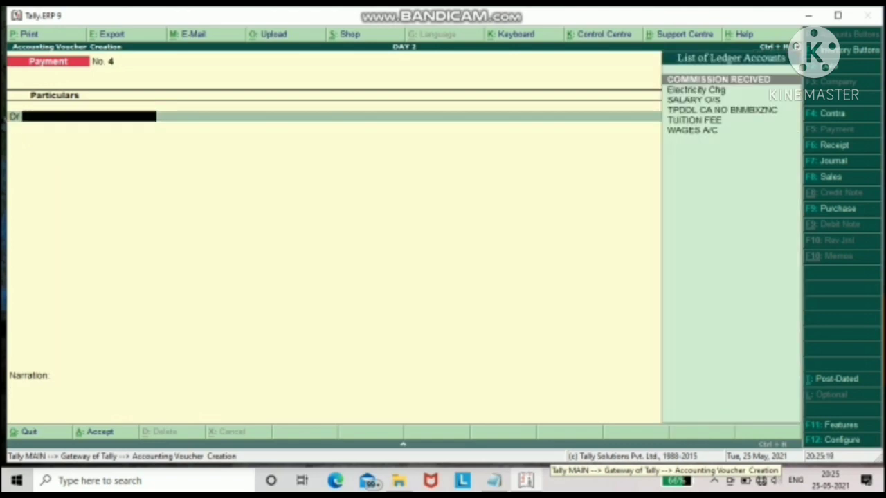
- Create a new ledger from the payment voucher's debit line and name it Telephone Chg
key(Down)
key(Up)
key(Down)
key(Down)
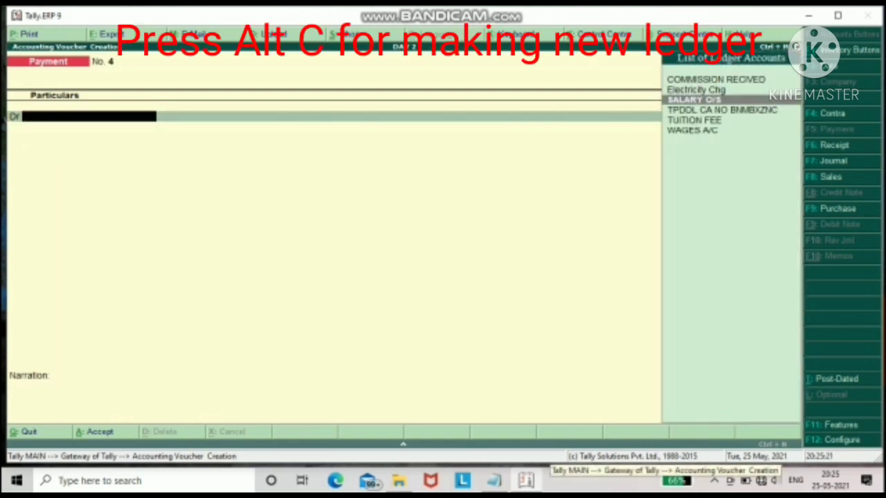
key(Down)
key(alt+c)
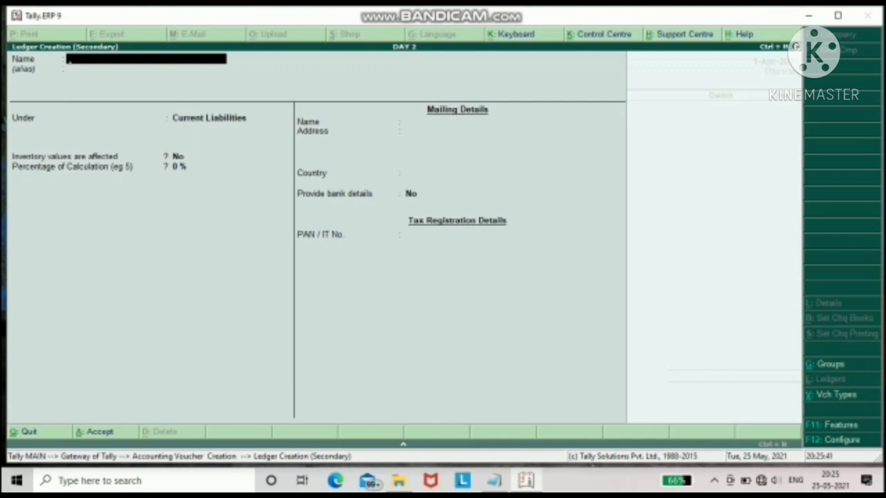
text(Telep)
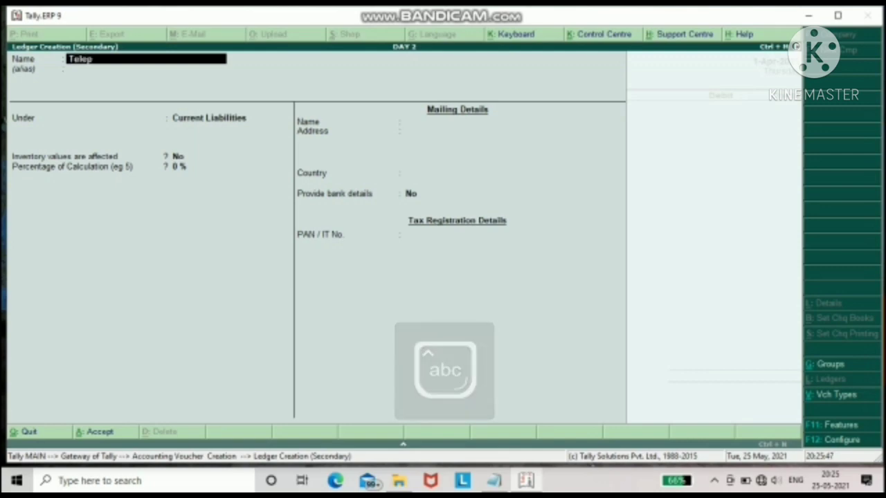
text(hone Chg.)
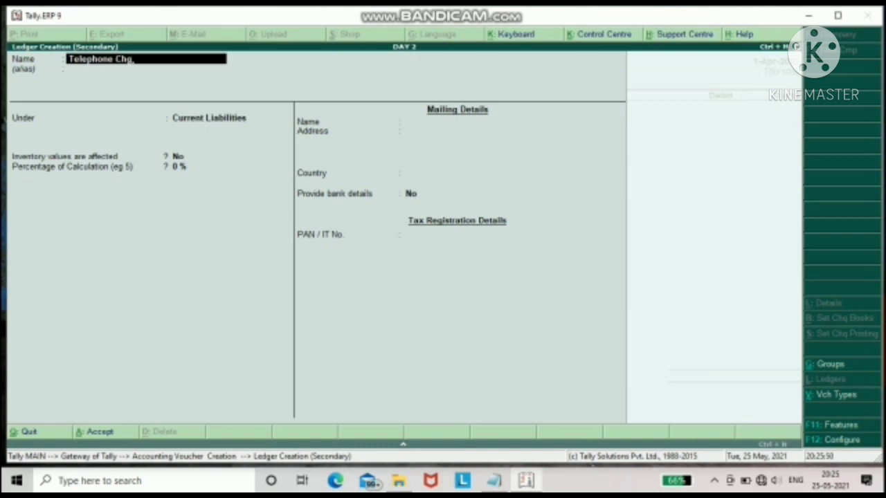
key(Return)
- Place the Telephone Chg ledger under Indirect Expenses, keep inventory values unaffected, and save the ledger
text(In)
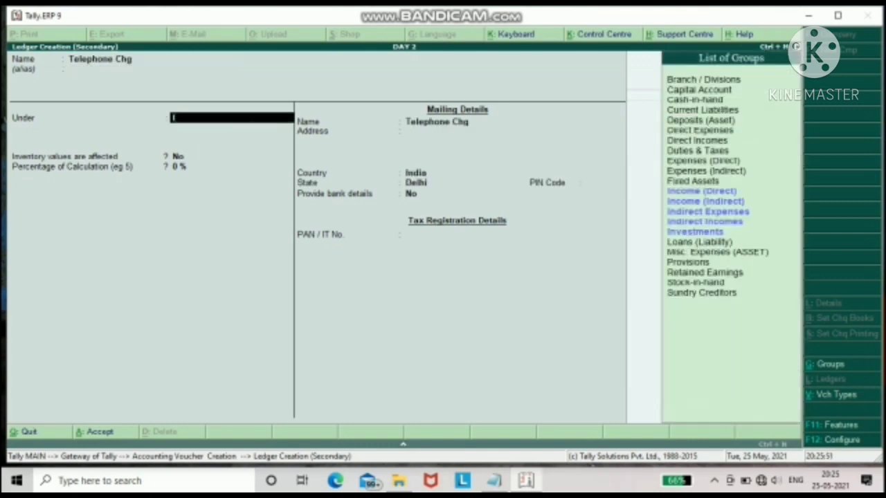
key(Down)
key(Down)
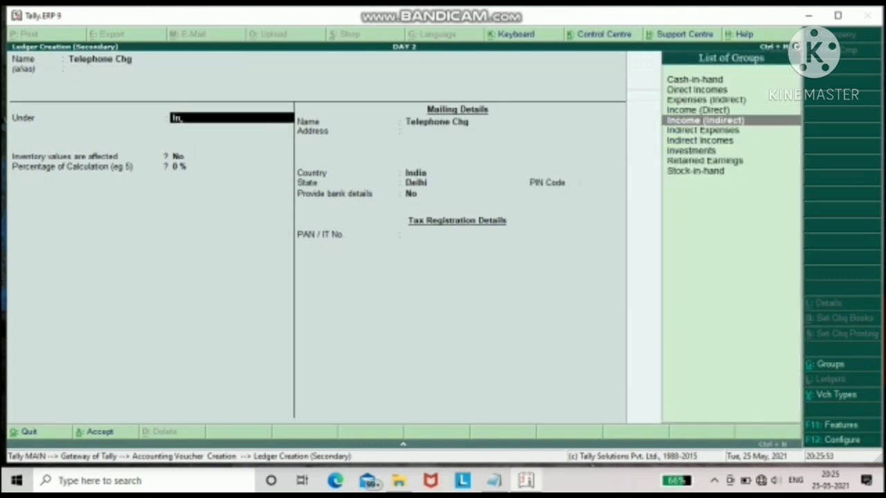
key(Down)
key(Return)
key(Return)
key(Return)
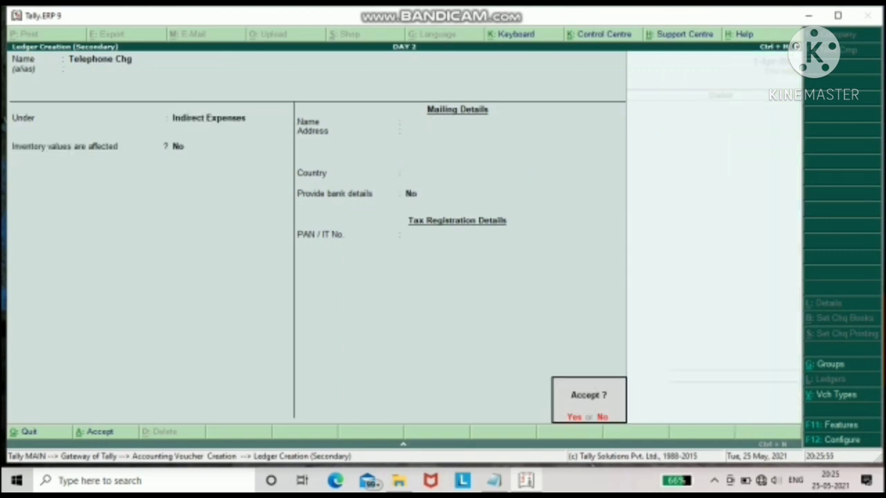
key(Return)
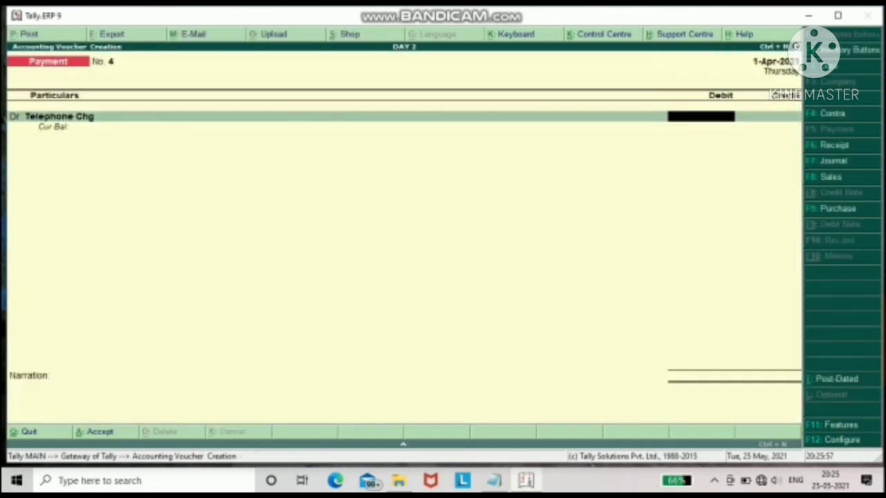
- Debit Telephone Chg with 4500 and credit STATE BANK OF INDIA with the same amount
text(4500)
key(Return)
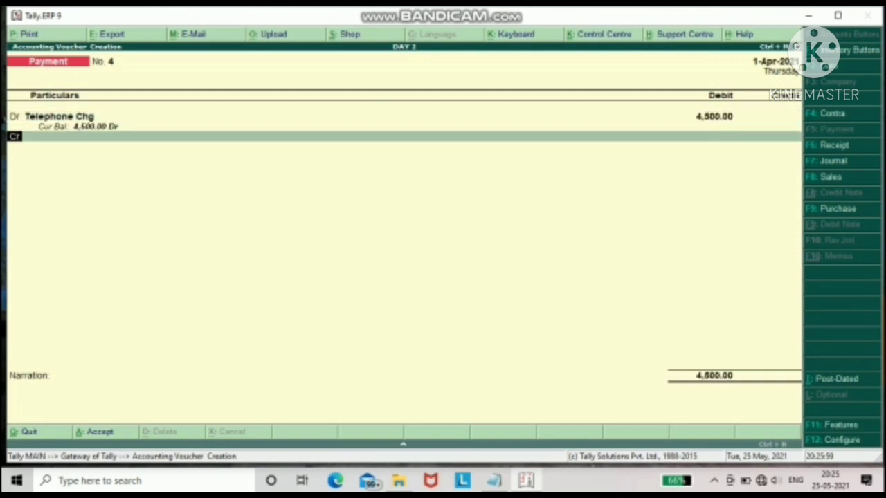
key(Return)
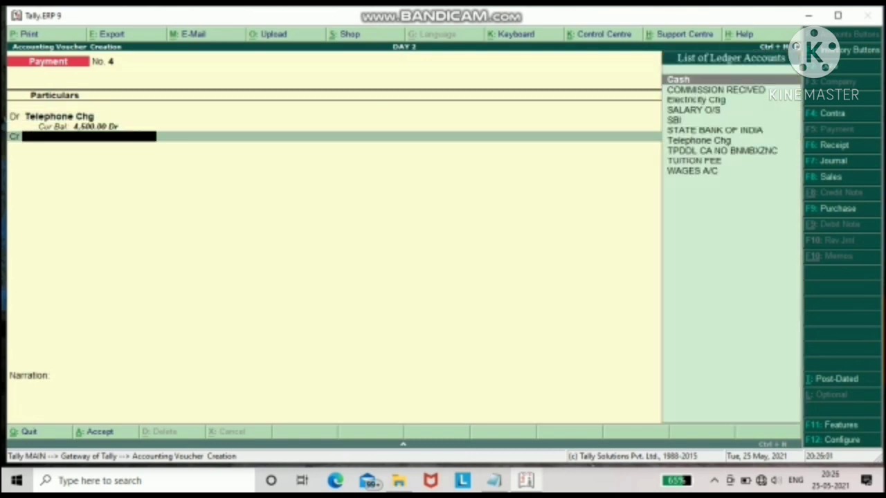
text(Sbi)
key(Return)
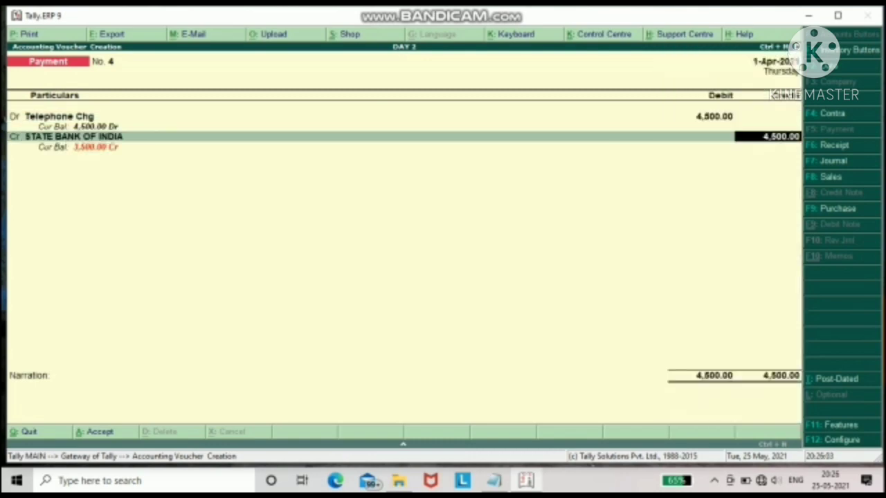
key(Return)
- Accept the bank allocation for STATE BANK OF INDIA with the Cheque transaction type and no instrument number
key(Return)
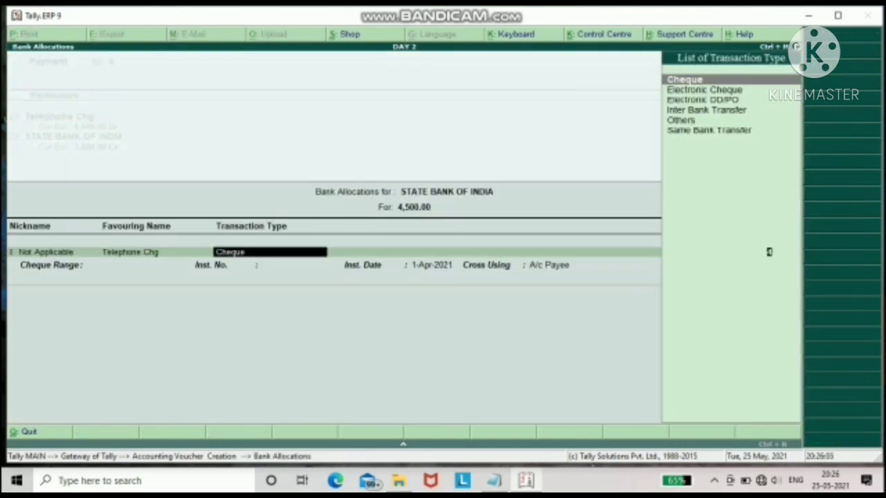
key(Return)
key(Return)
key(Return)
key(Return)
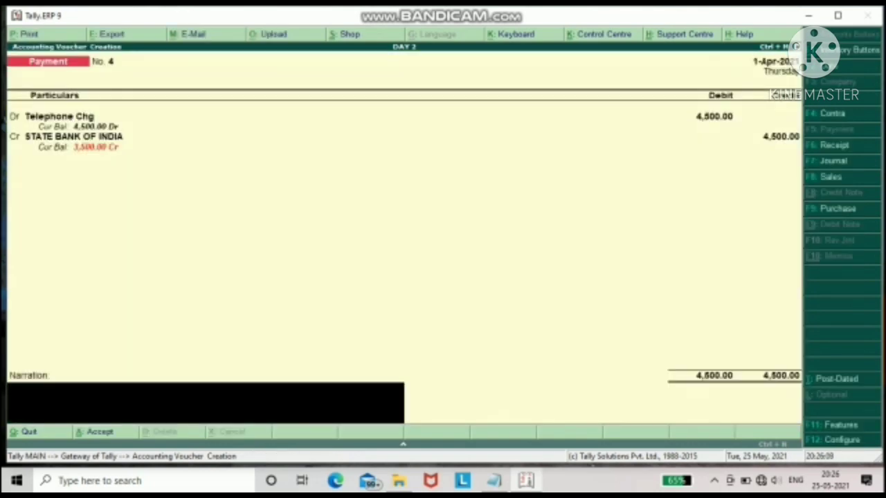
- Enter the narration "being telephone bill paid" followed by a row of dots, and save the payment voucher
text(being telepho)
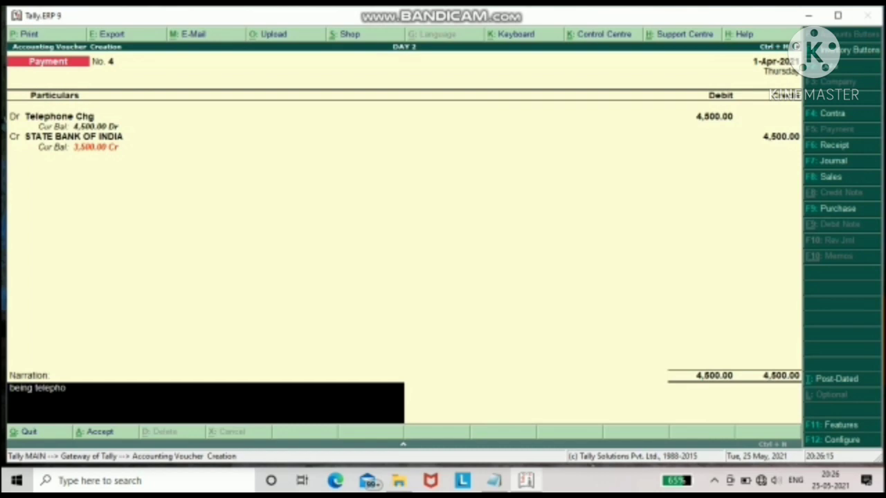
text(ne bill paid............................)
key(Return)
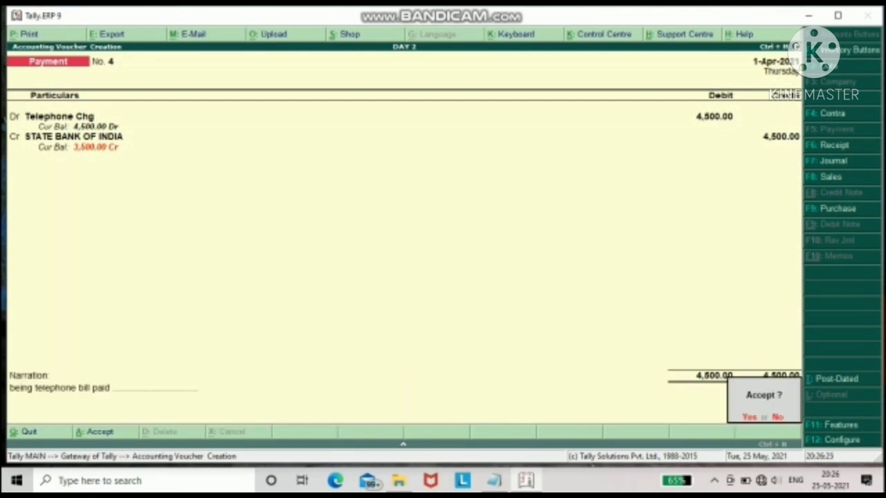
key(Return)
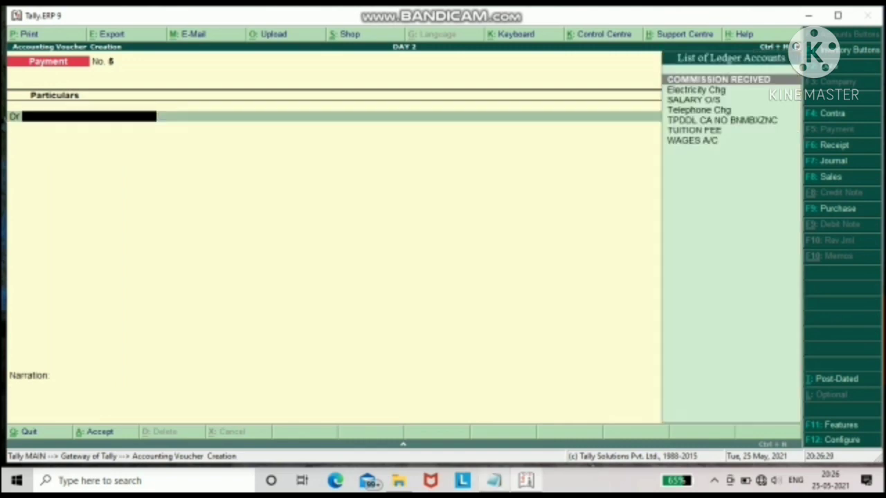
- Check the list of accounting entry types in the Notepad notes and return to Tally.ERP 9
click(494, 481)
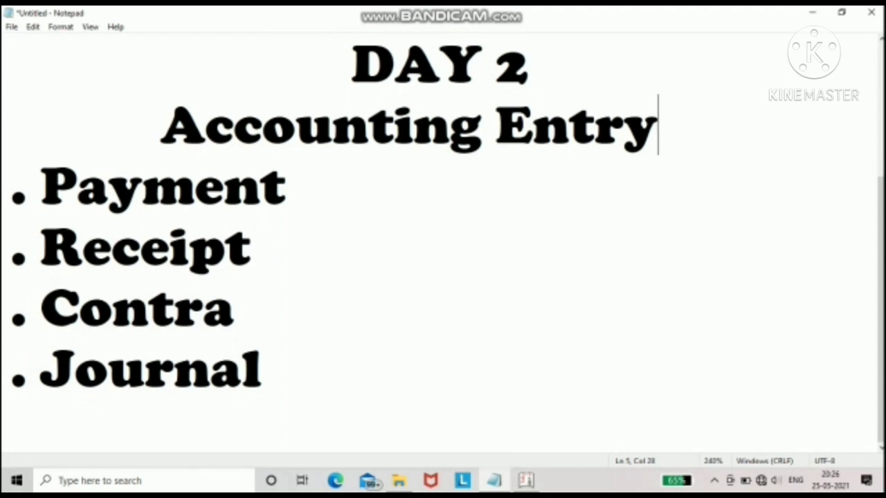
click(525, 480)
key(Escape)
key(Escape)
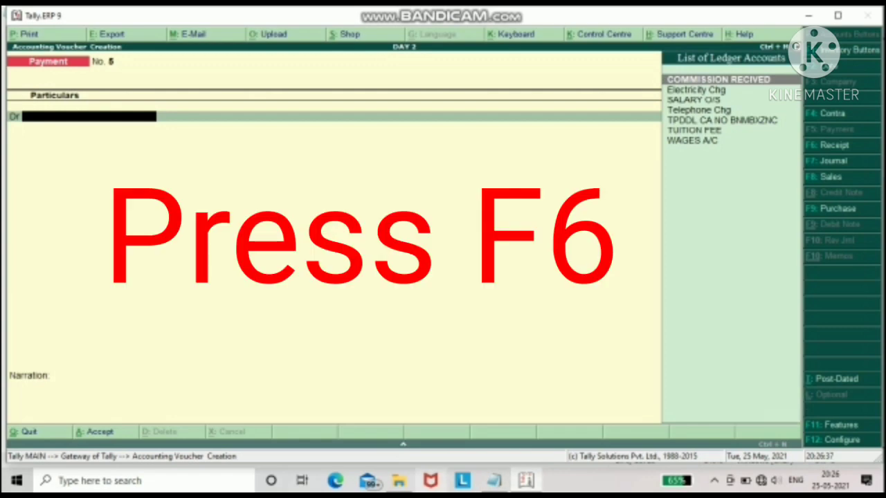
- Switch to a receipt voucher and start a new ledger named Rent Recived with no alias
key(Escape)
key(Return)
key(F6)
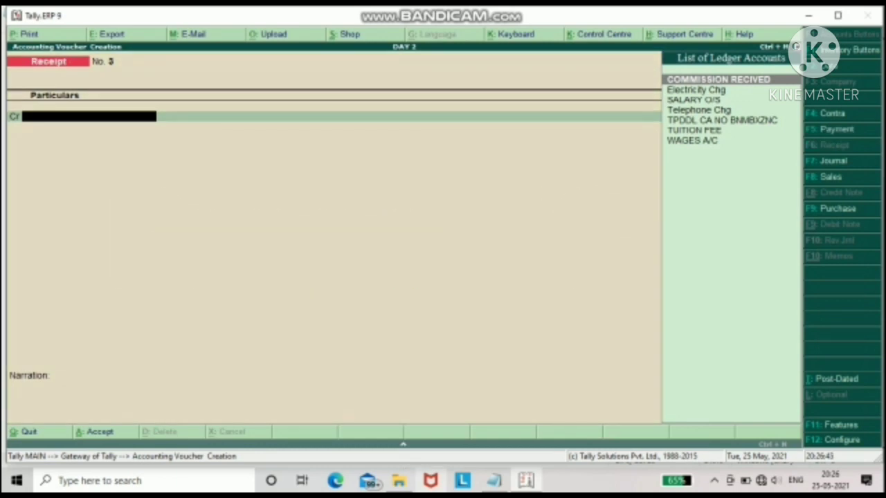
key(alt+c)
text(Rent)
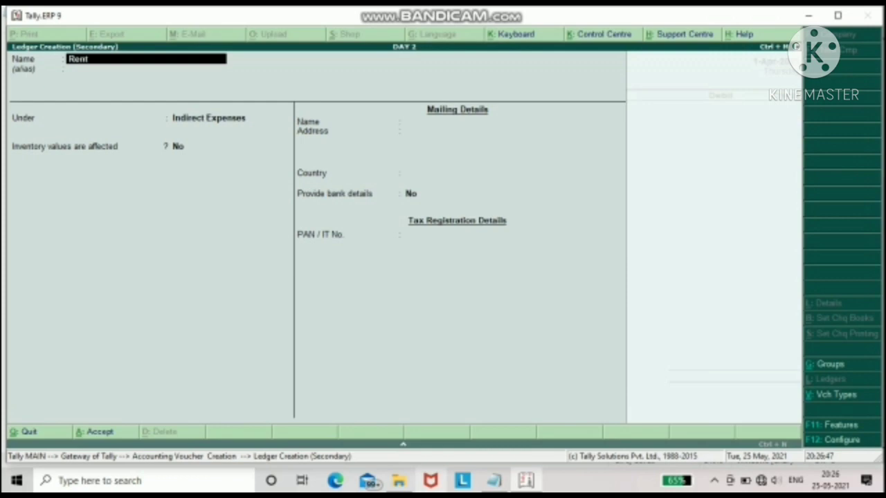
text( Recived)
key(Return)
key(Return)
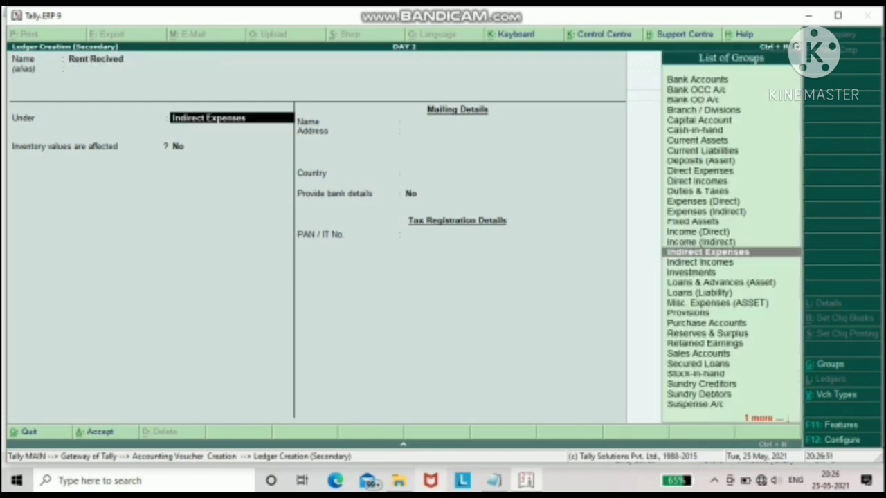
- Place the Rent Recived ledger under Indirect Incomes, leave bank details at No, and save it
text(Ind)
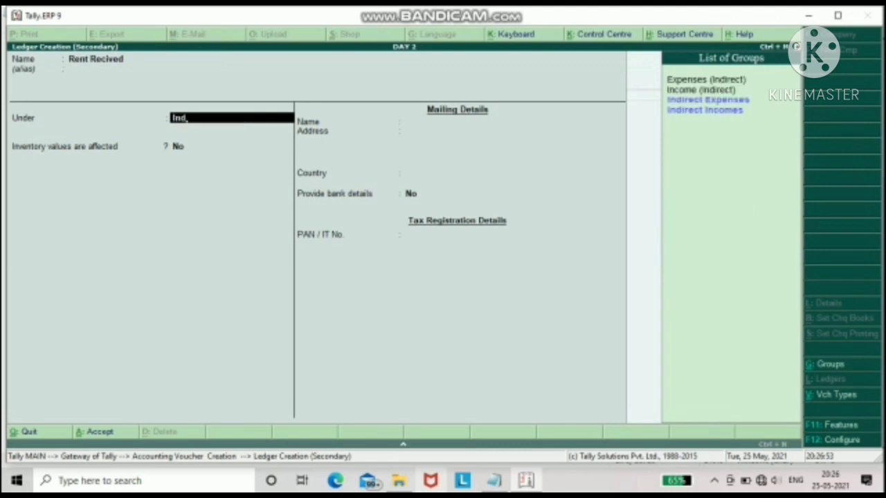
key(Down)
key(Return)
key(Return)
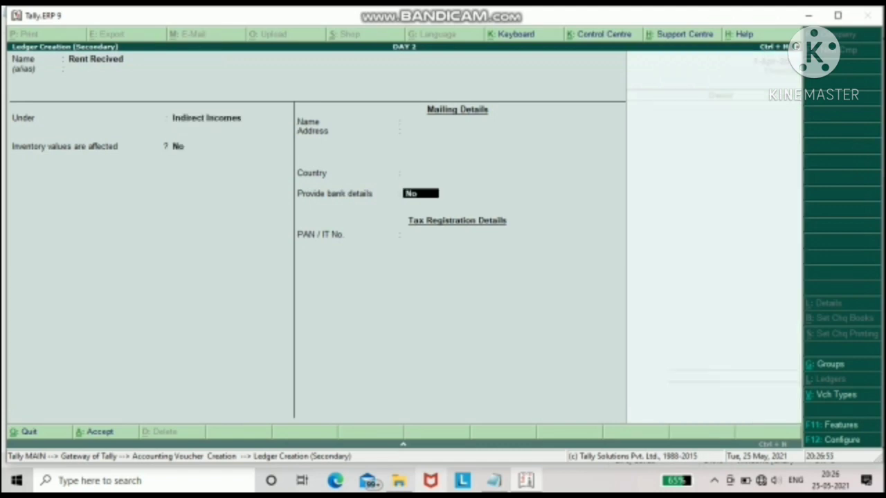
key(Return)
key(Return)
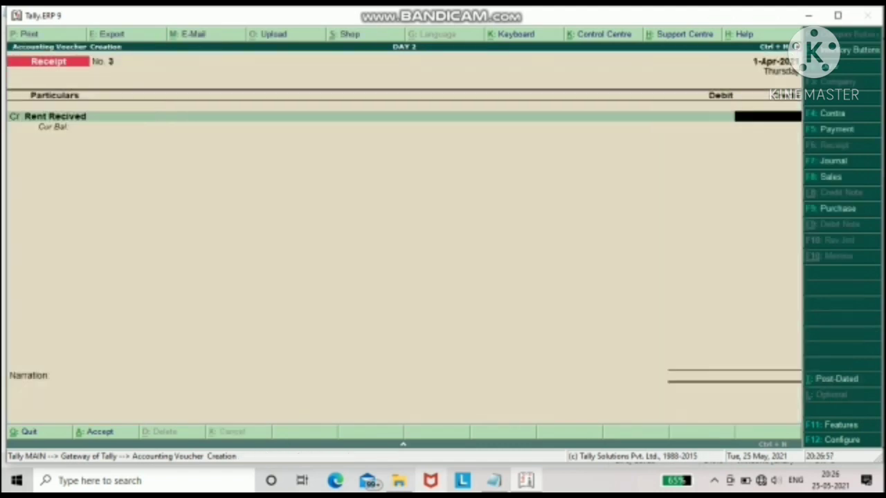
- Credit Rent Recived with 20000 and debit Cash with the same amount
text(20000)
key(Return)
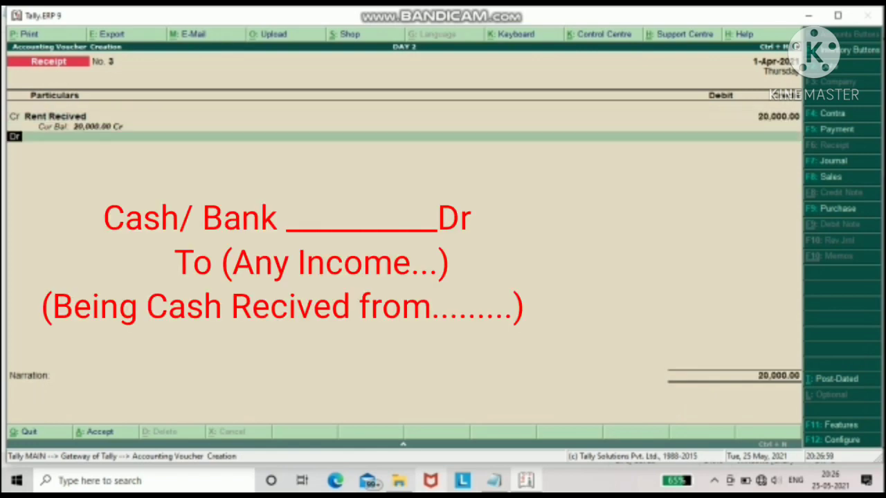
key(Return)
text(Ca)
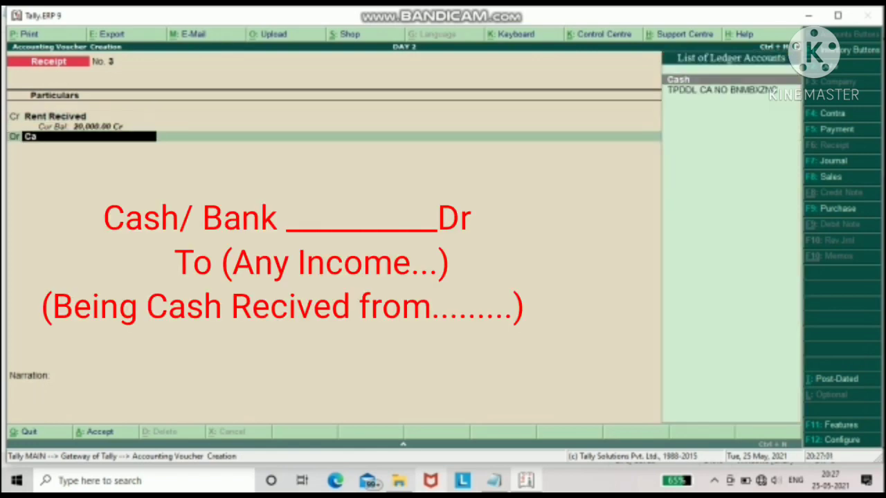
text(sh)
key(Return)
key(Return)
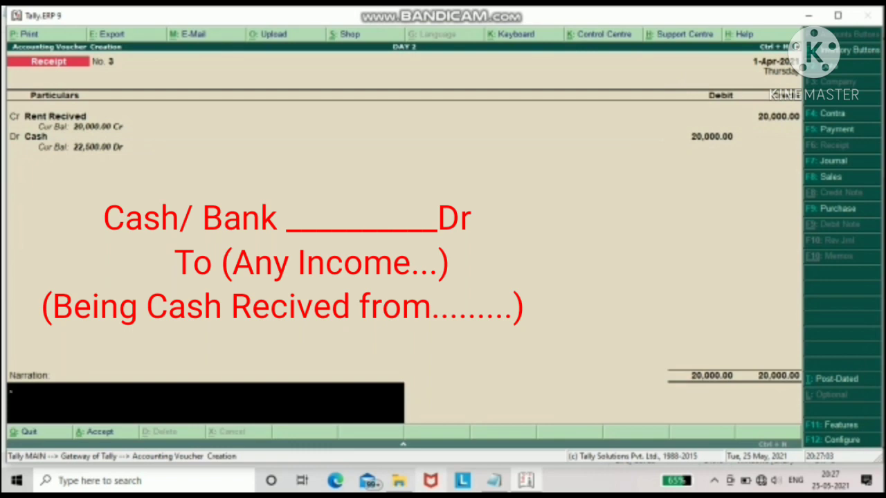
- Enter the narration "being rent recived" followed by a row of dots, and save the receipt voucher
text(being rent recived)
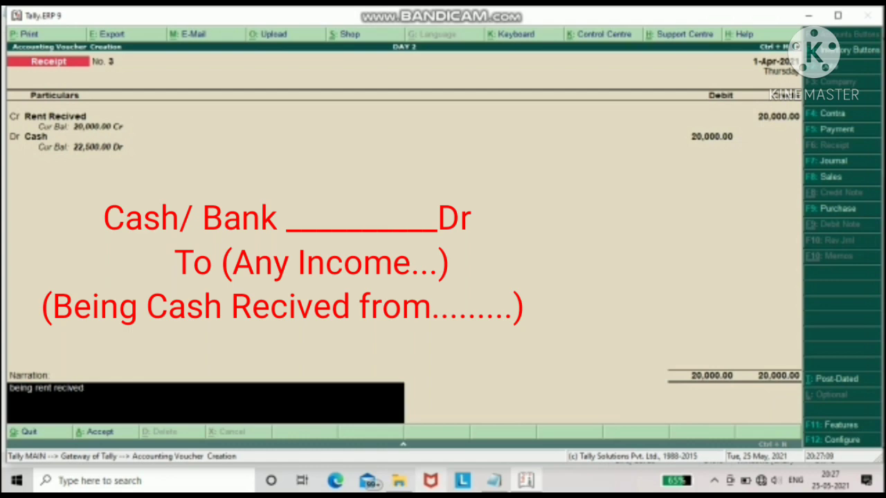
text( ....................................)
key(Return)
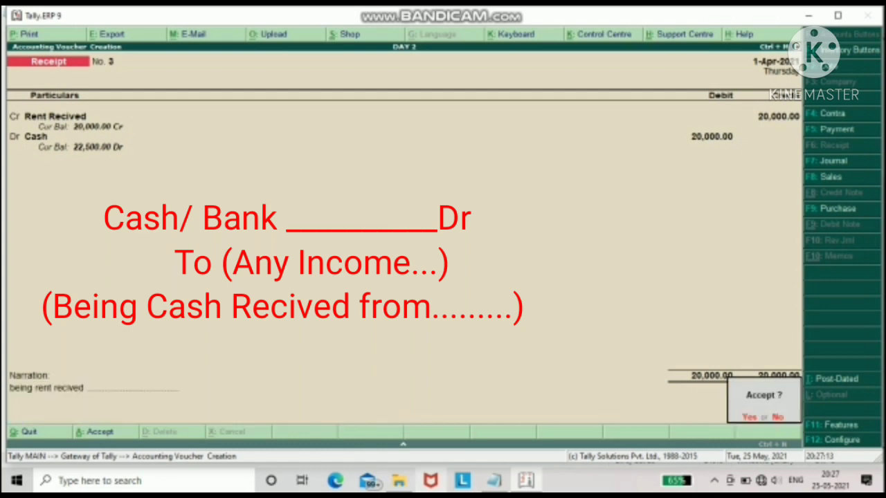
key(Return)
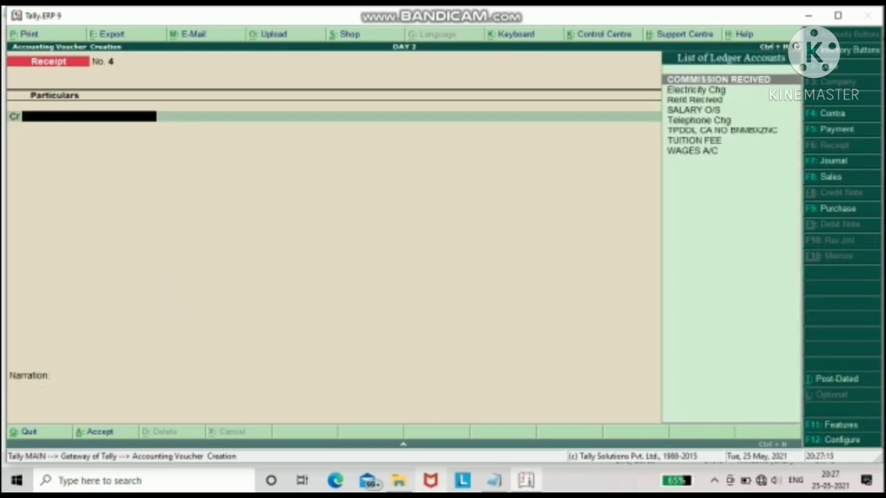
- Credit COMMISSION RECIVED with 4800 in the new receipt voucher, keeping the debit account line open for selection
text(Ci)
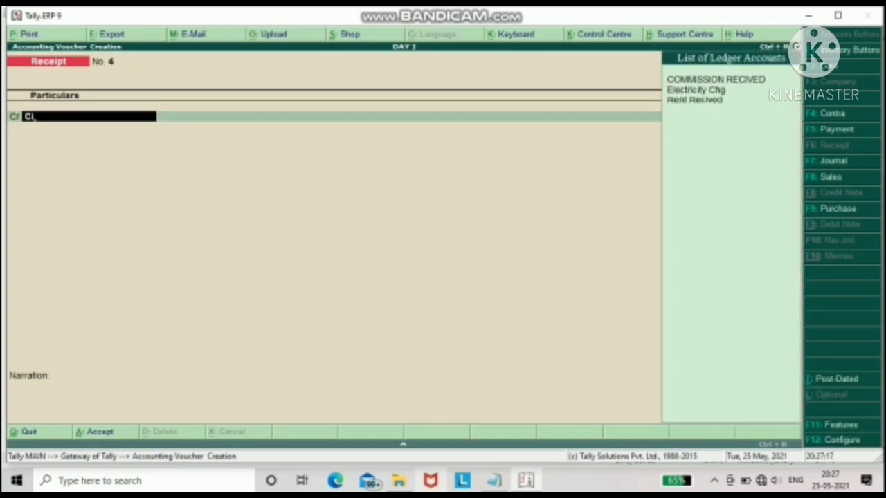
key(Return)
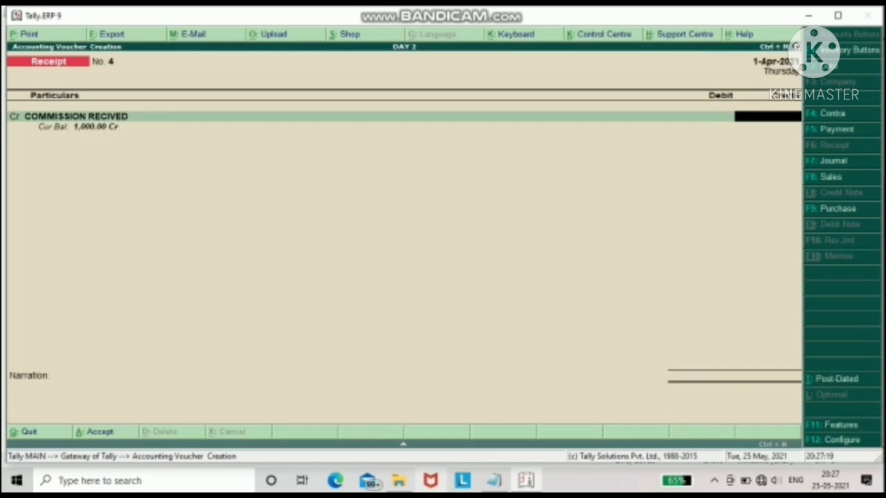
text(4800)
key(Return)
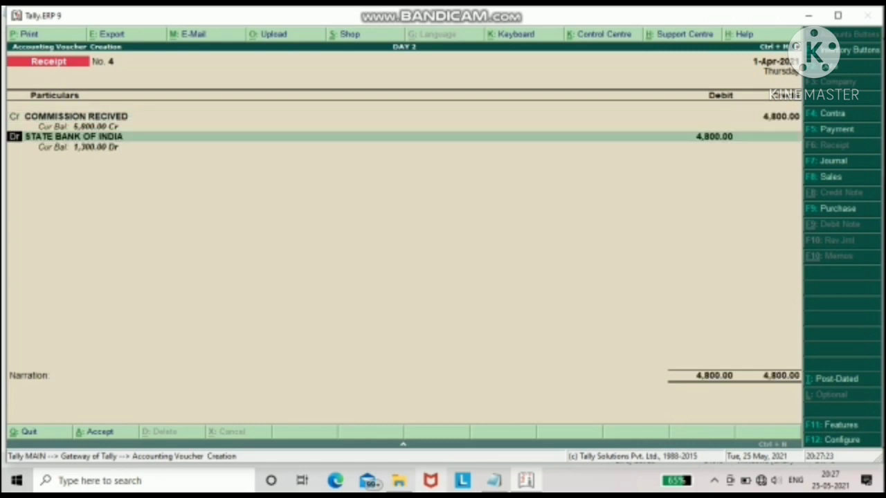
key(Return)
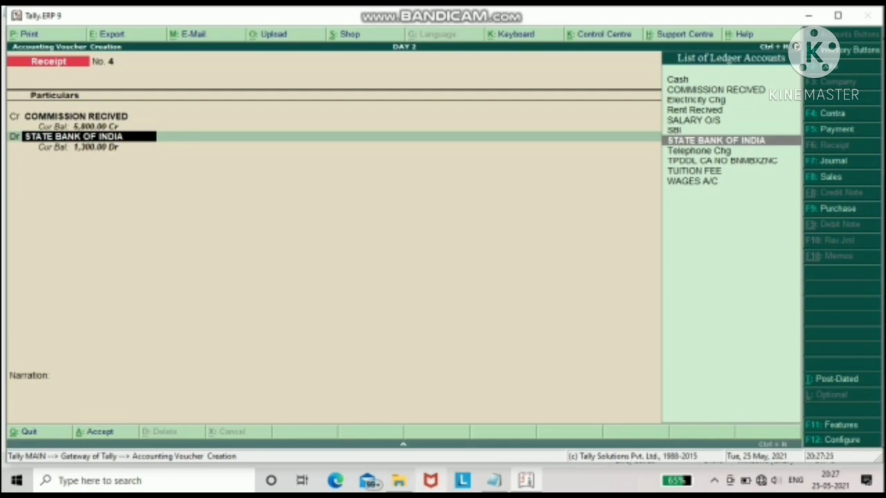
key(Return)
- Create a new ledger named Hdfc Bank plus the account number, without an alias, under Bank Accounts
key(alt+c)
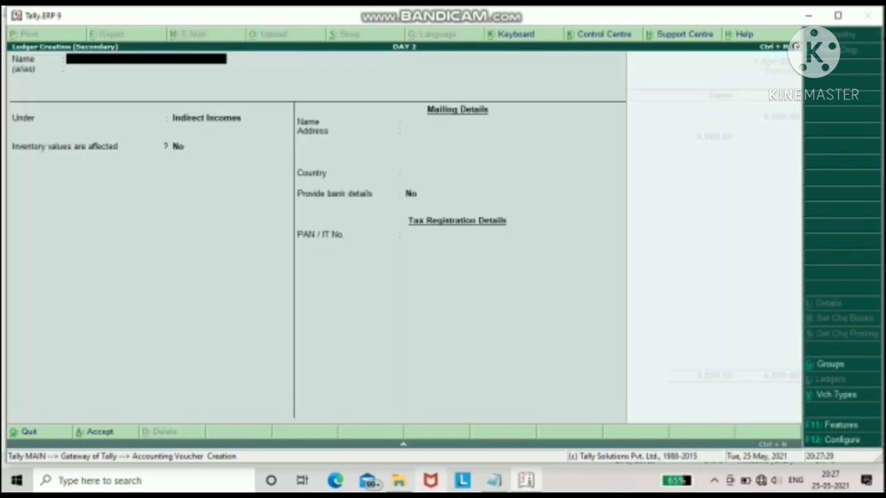
text(Hdfc)
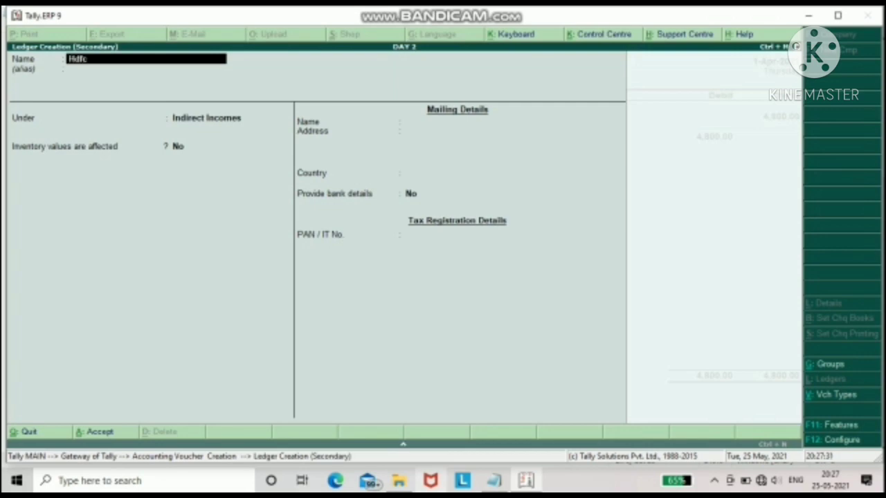
text( Bank 1234)
key(Return)
key(Return)
text(Ban)
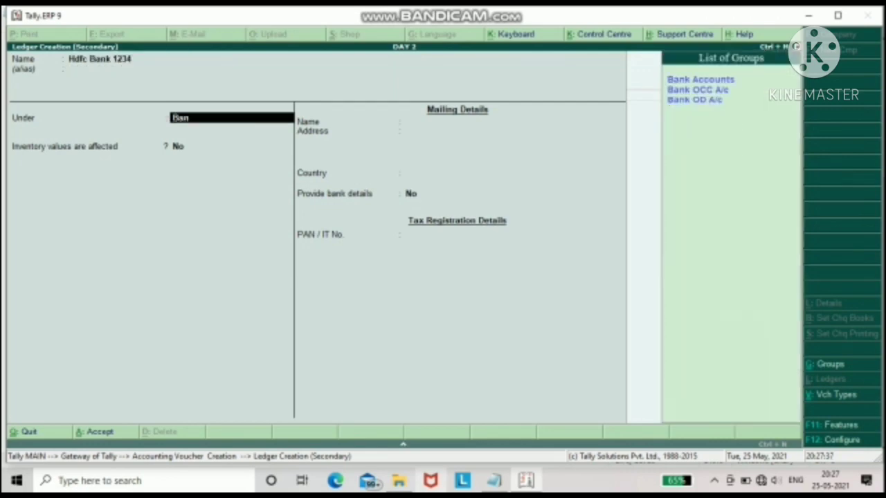
text(k)
key(Return)
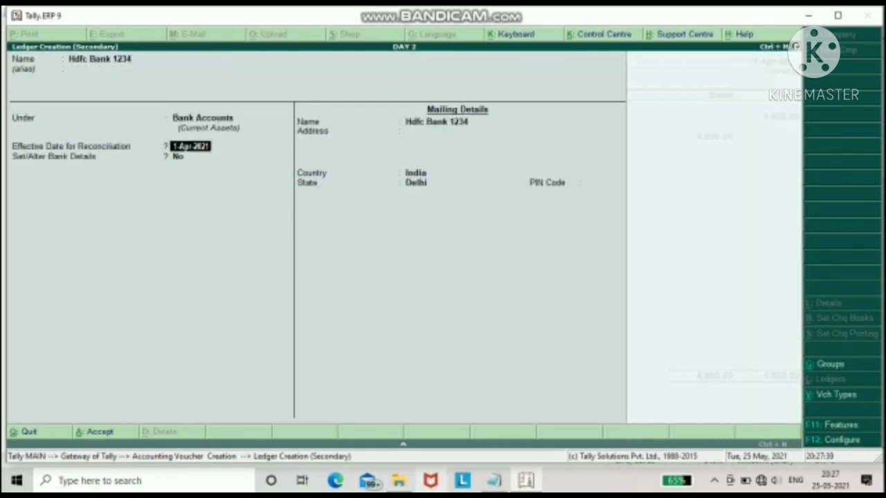
- Keep the reconciliation date 1-Apr-2021, bank details No, country India and state Delhi, and save the Hdfc Bank ledger
key(Return)
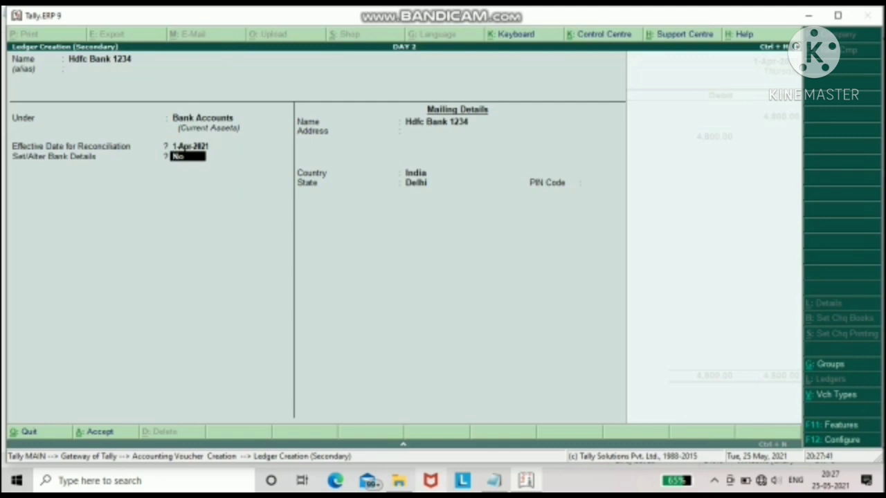
key(Return)
key(Return)
key(Return)
key(Return)
key(Return)
key(Return)
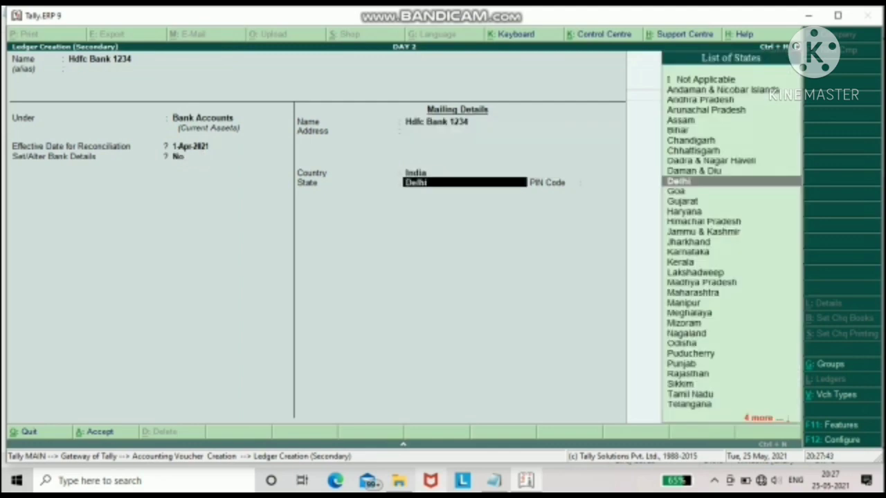
key(Return)
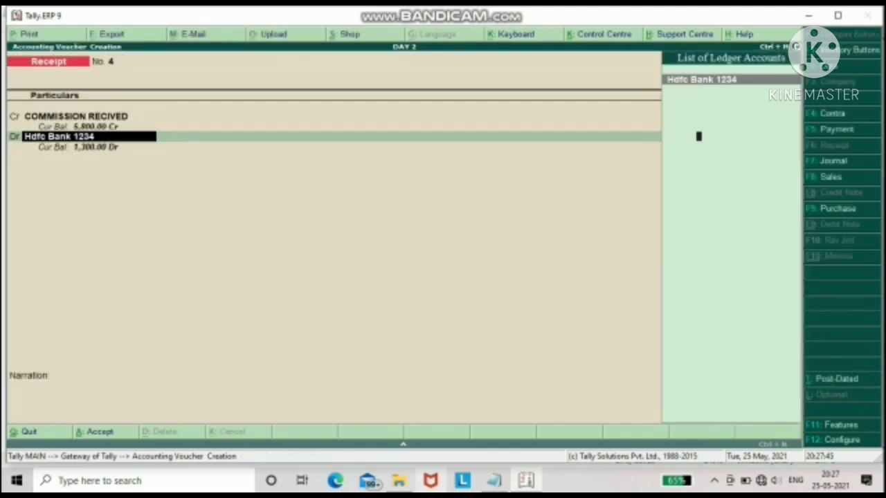
- Debit the Hdfc Bank ledger with 4800 and accept its bank allocation as Cheque/DD without an instrument number
key(Return)
key(Return)
key(Return)
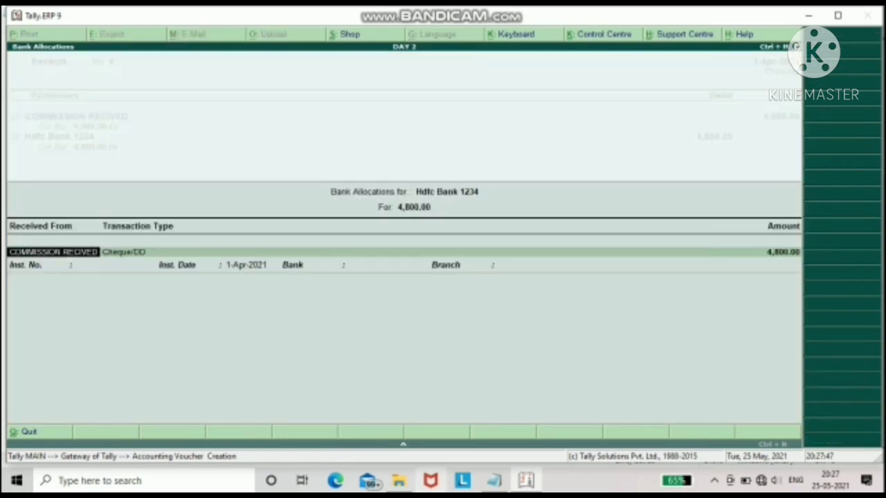
key(Return)
key(Return)
key(Return)
key(Return)
key(Return)
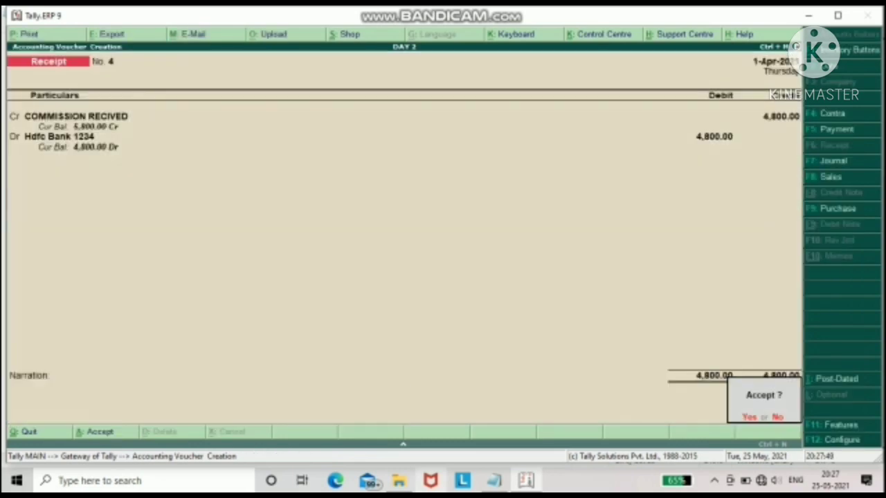
- Return to the narration, enter "being com" followed by a row of dots, and save the commission receipt voucher
key(Escape)
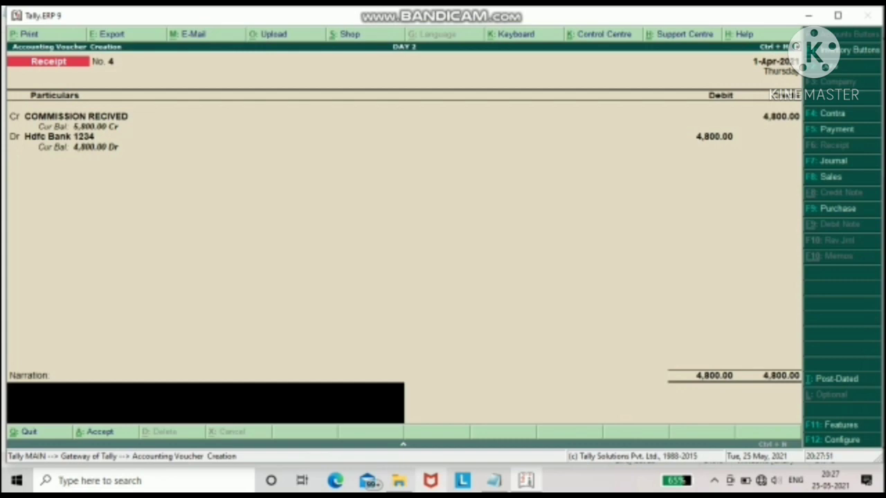
text(being com......................................)
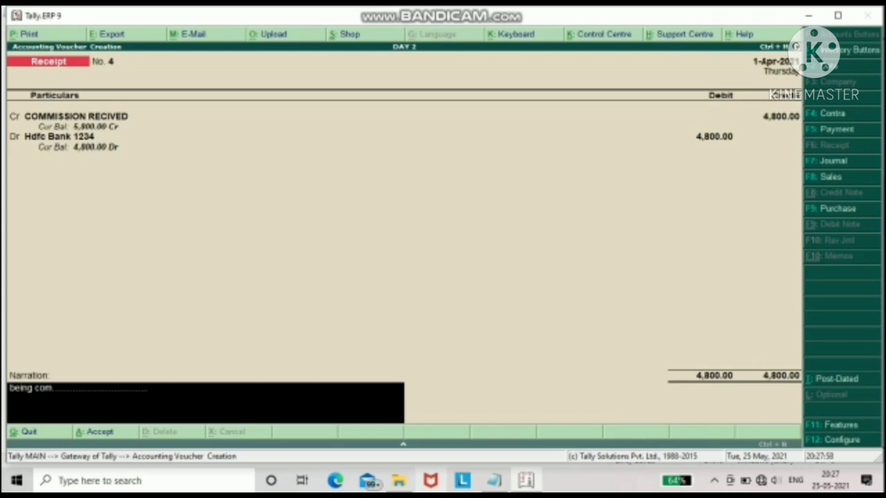
key(Return)
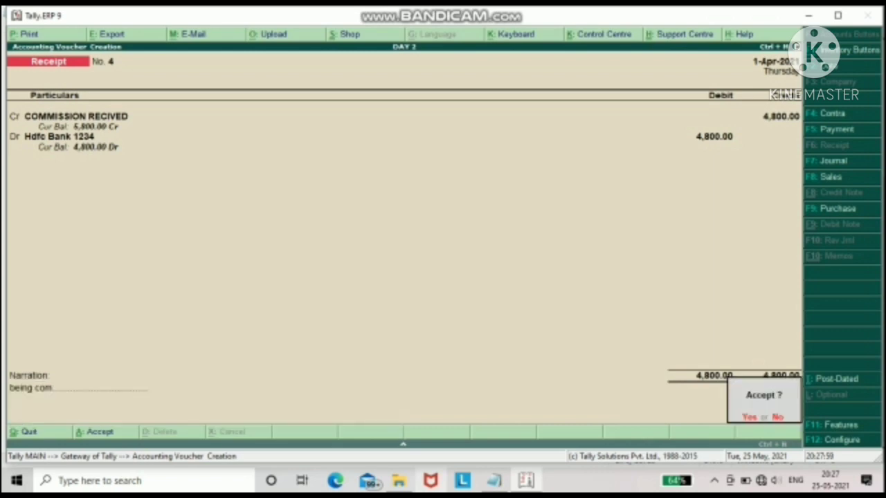
key(Return)
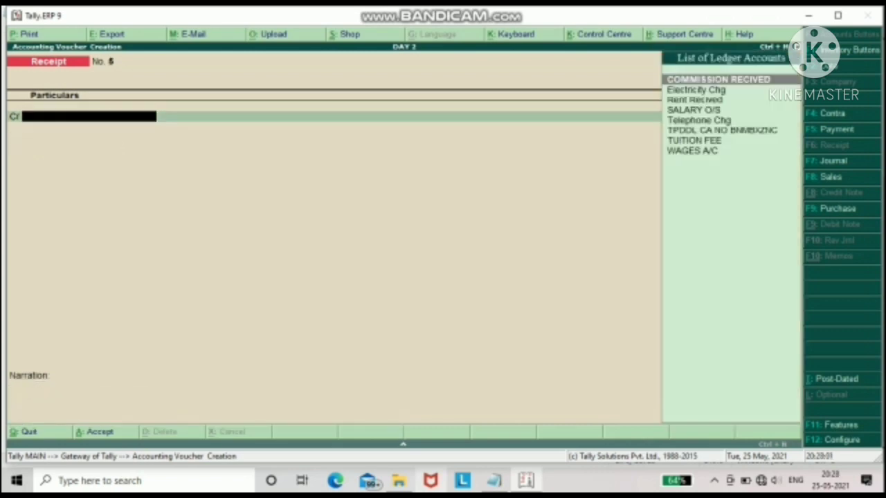
- Check the list of entry types in the Notepad notes, return to Tally.ERP 9 and switch to a contra voucher
click(494, 480)
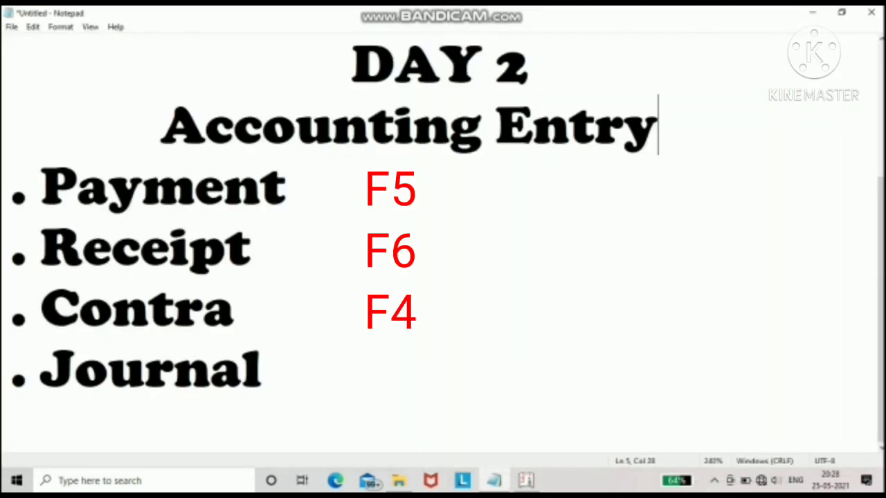
key(alt+Tab)
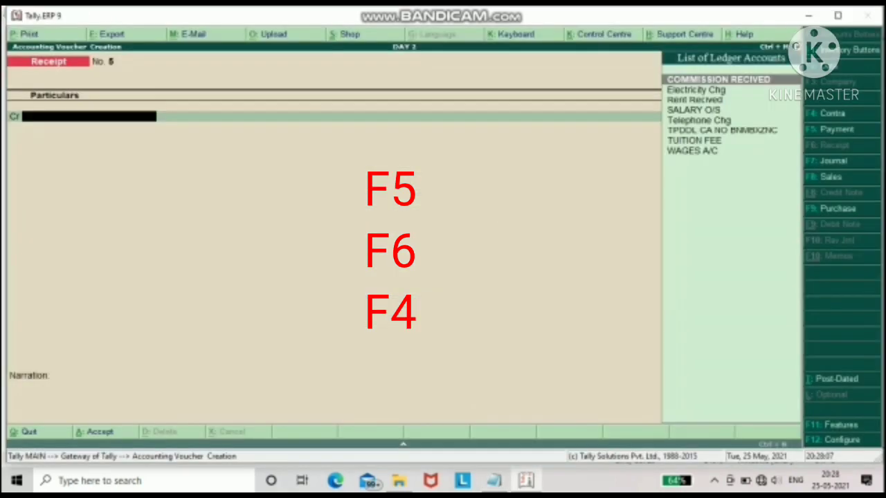
key(alt+Tab)
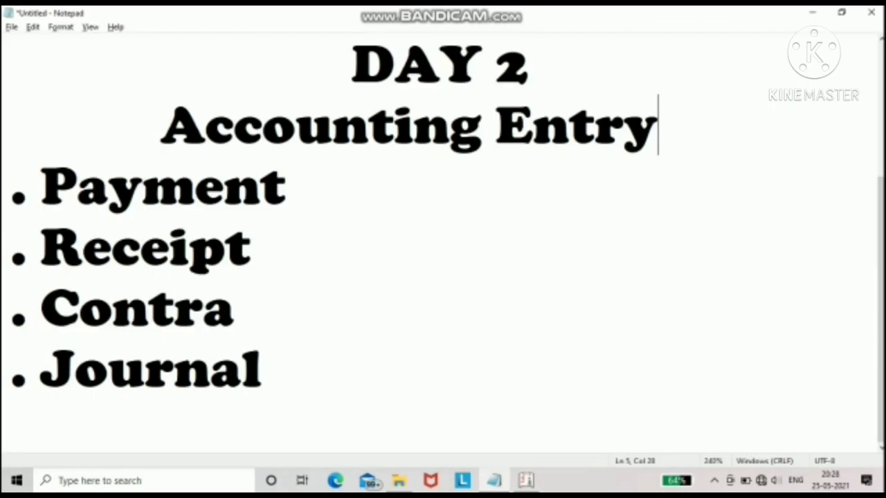
key(alt+Tab)
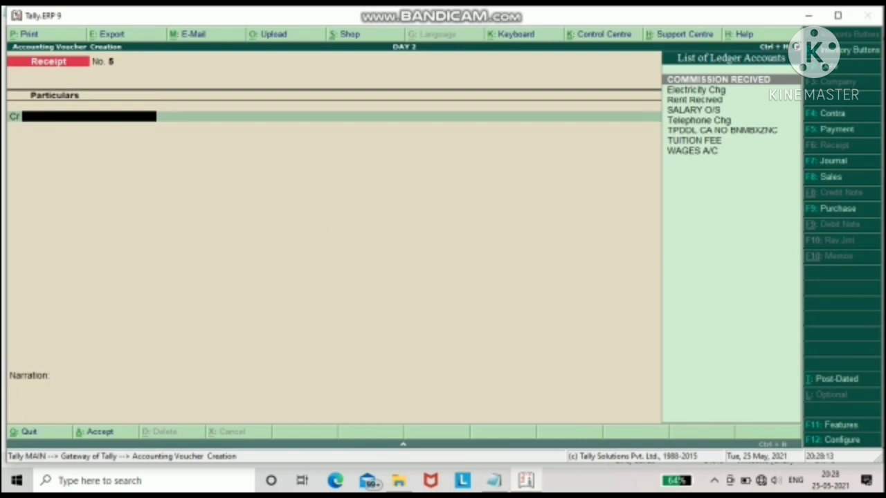
key(F7)
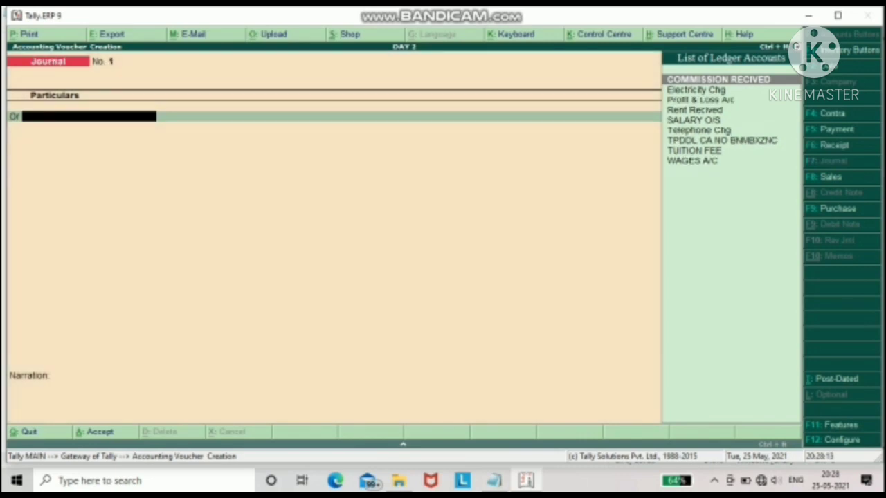
key(F4)
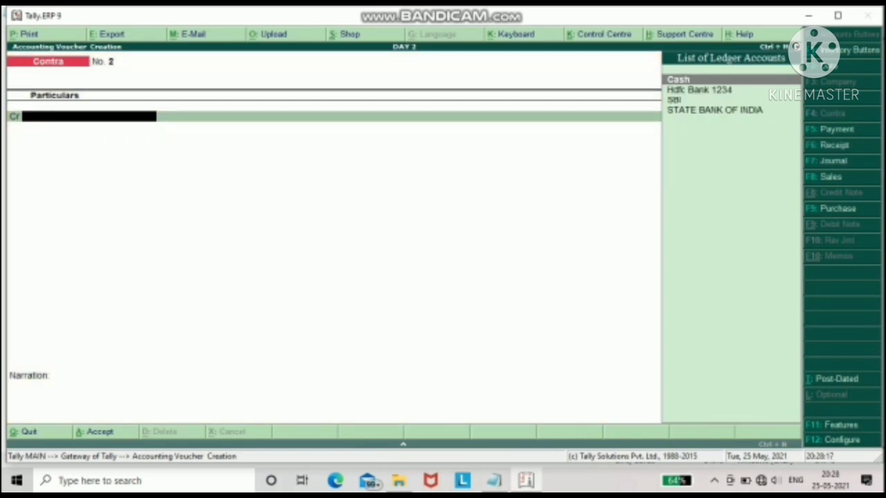
- Credit the Cash ledger with 10000 in the contra voucher
key(Down)
key(Down)
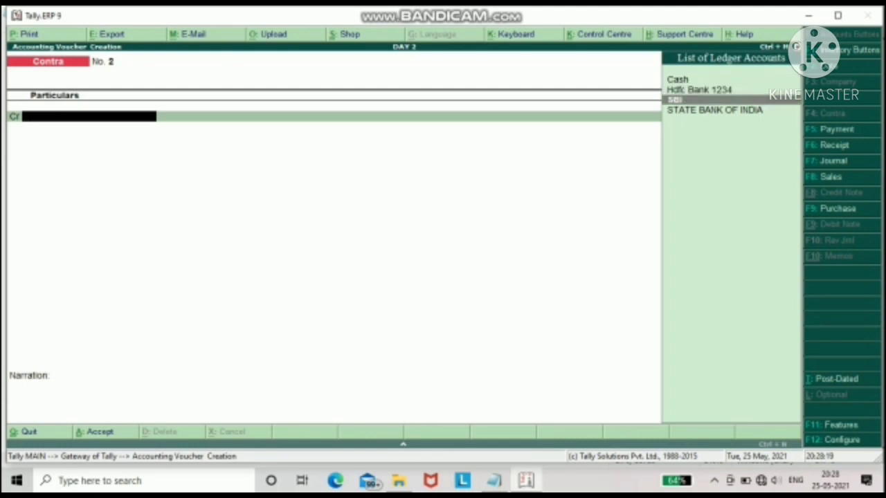
key(Up)
key(Up)
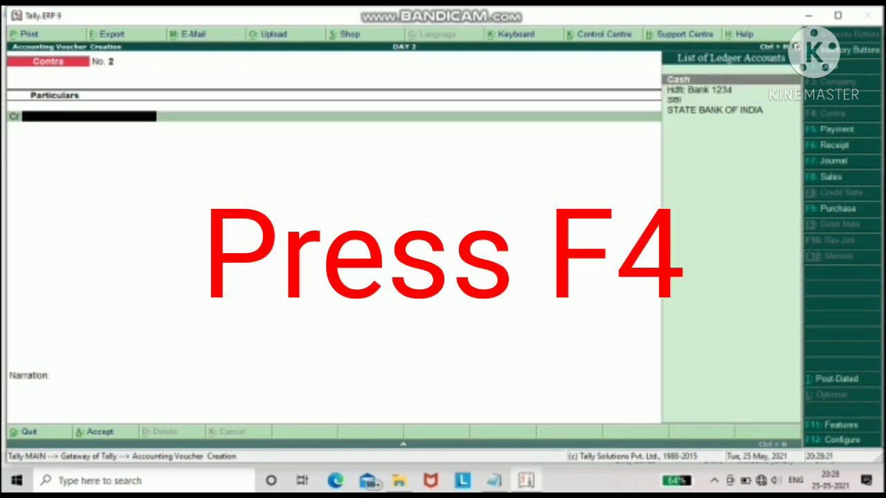
key(Return)
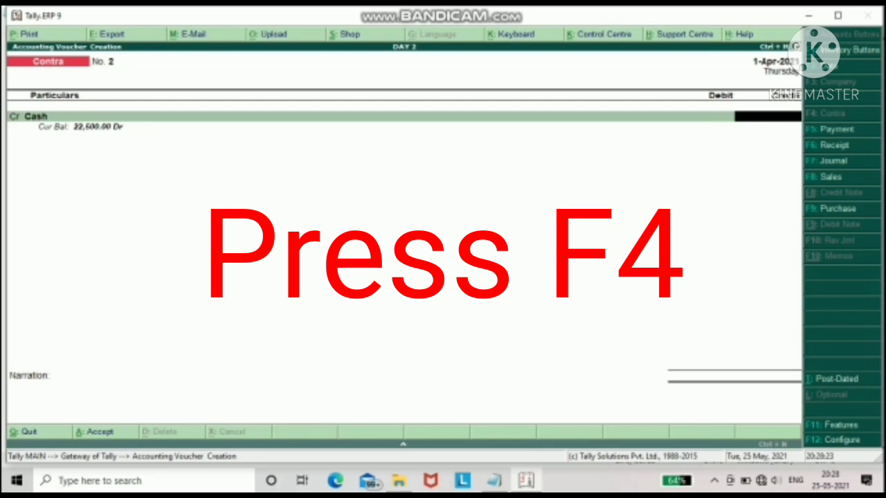
text(400)
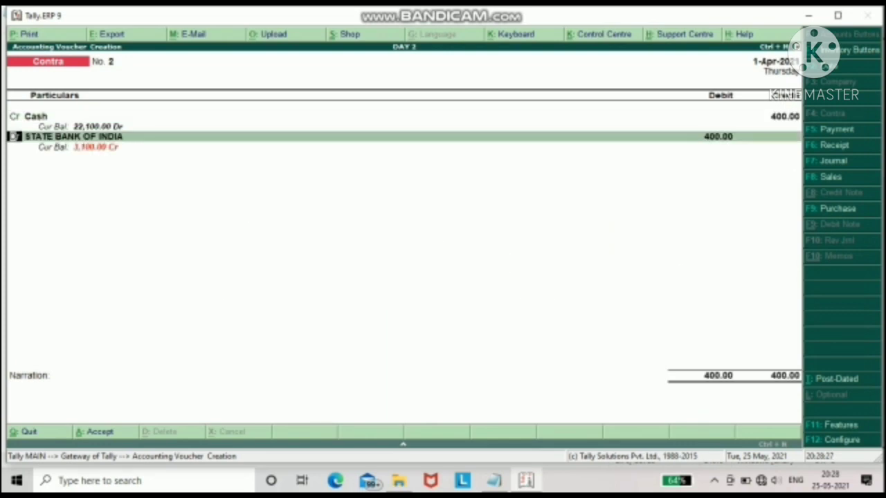
key(BackSpace)
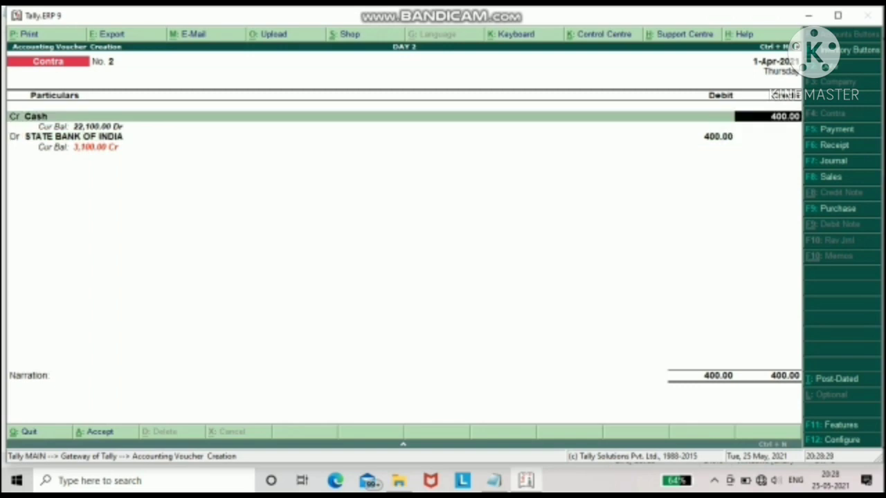
text(10000)
key(Return)
key(Return)
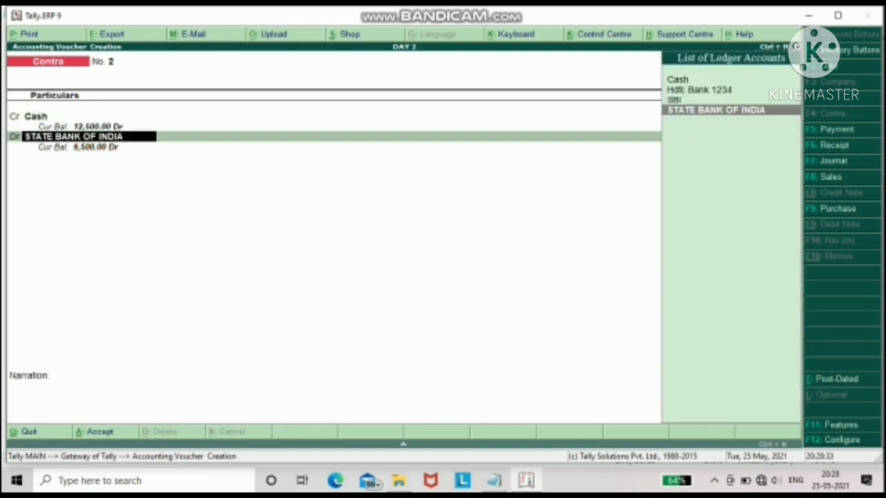
- Debit State Bank of India with 10000 and record its cash denominations as 10 notes of 1000
key(Return)
key(Return)
key(Return)
key(Return)
key(Return)
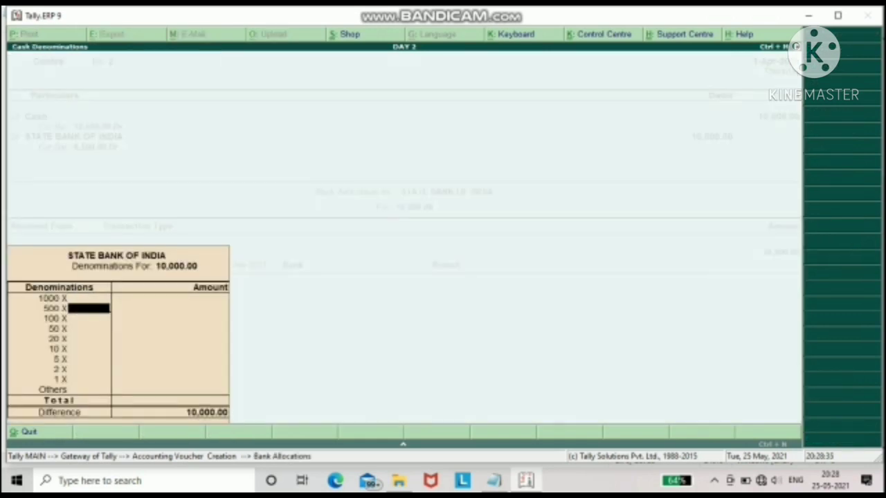
key(Up)
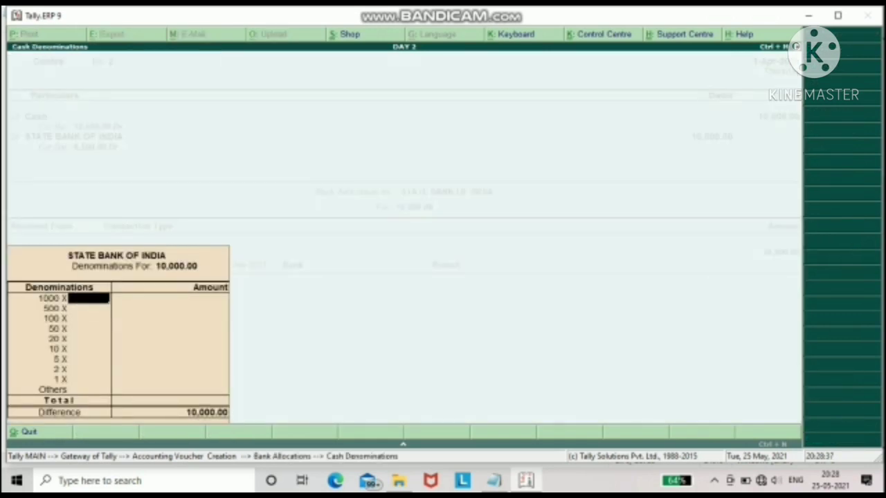
text(10)
key(Return)
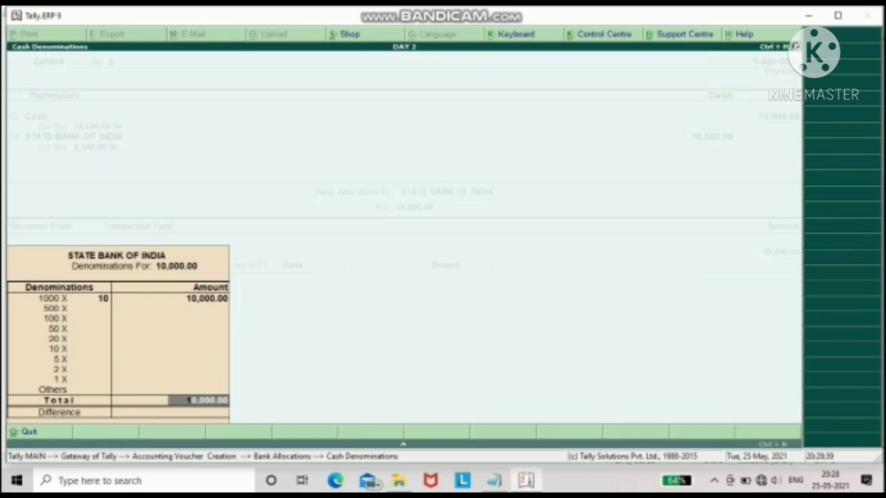
key(Return)
key(Return)
- Enter the narration "being cash deposited into bank" followed by a row of dots, and save the contra voucher
text(b)
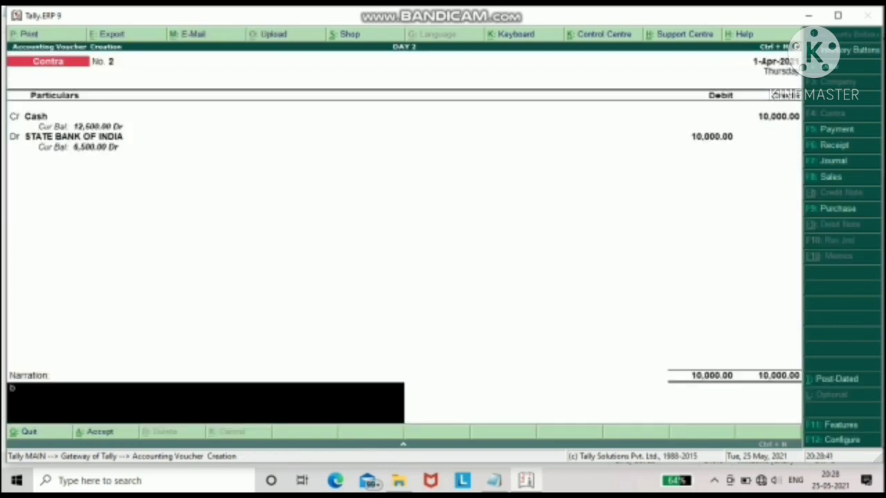
text(eing cash depos)
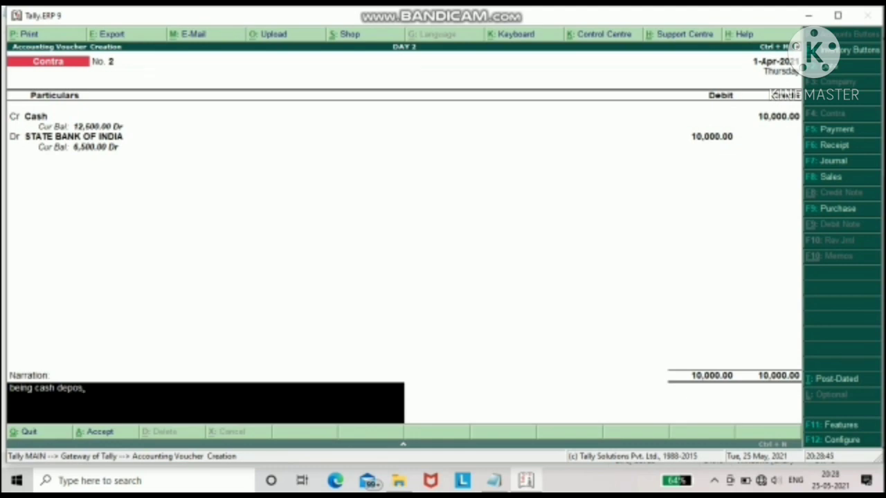
text(ited into bank)
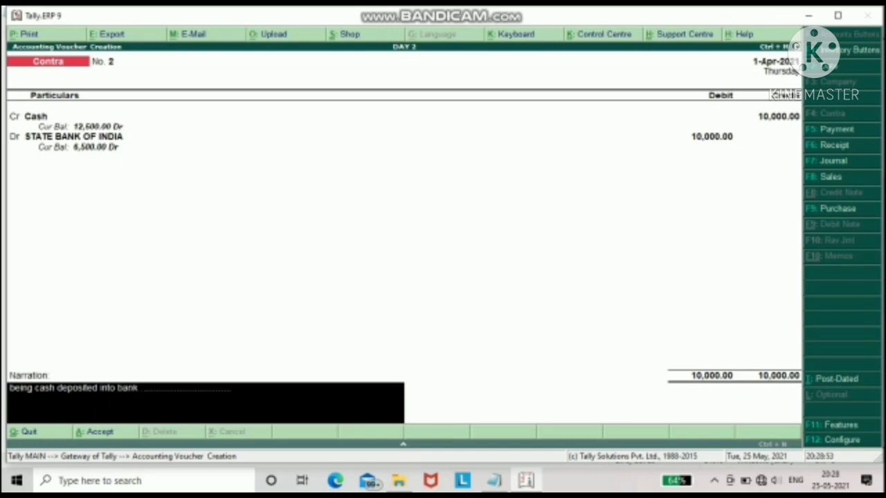
key(Return)
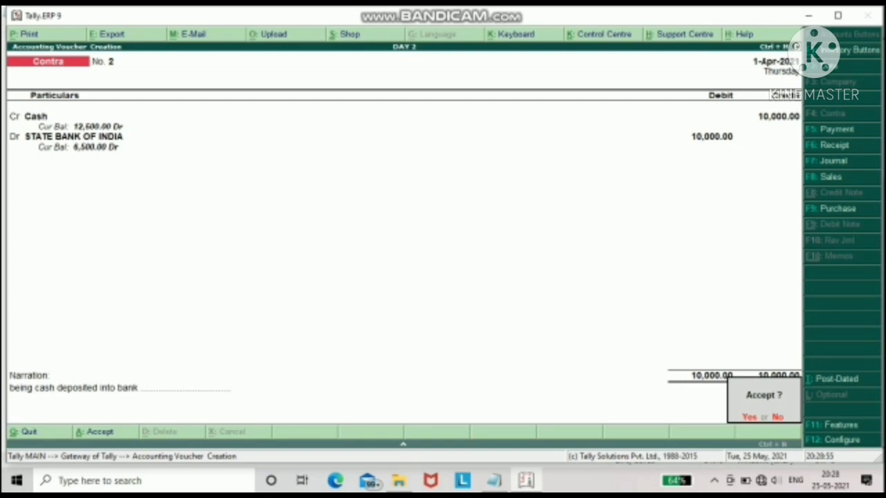
key(Return)
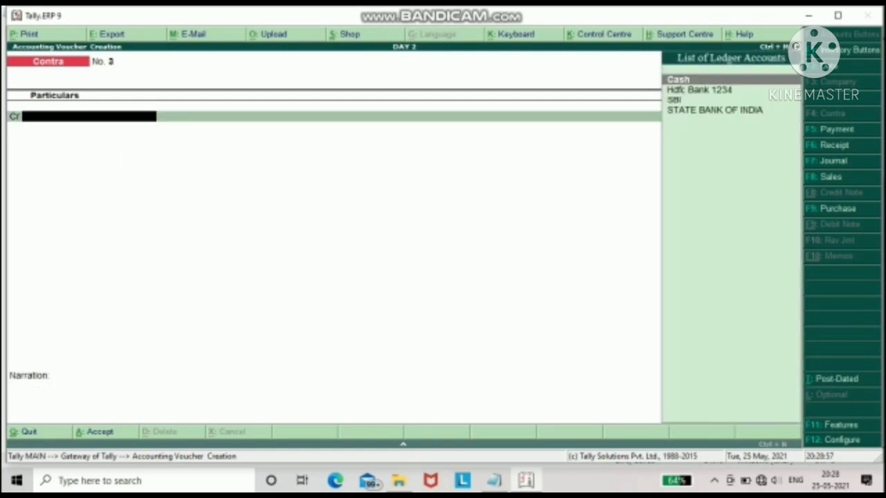
- Highlight the Journal line in the Notepad notes, return to Tally.ERP 9 and switch to a journal voucher
key(super+Tab)
key(super+Tab)
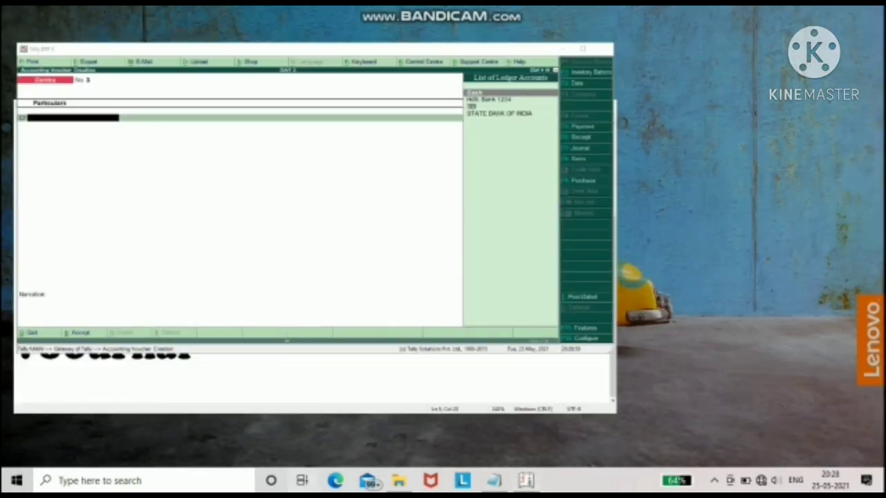
key(super)
key(super+Tab)
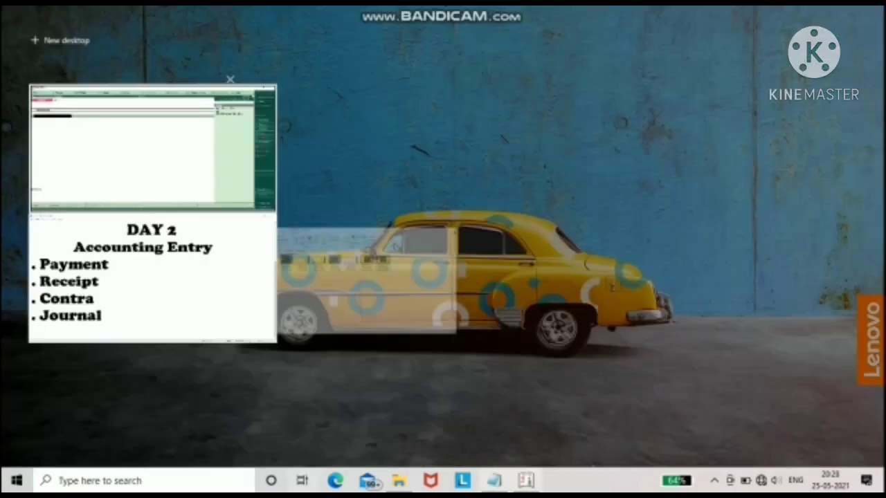
click(134, 280)
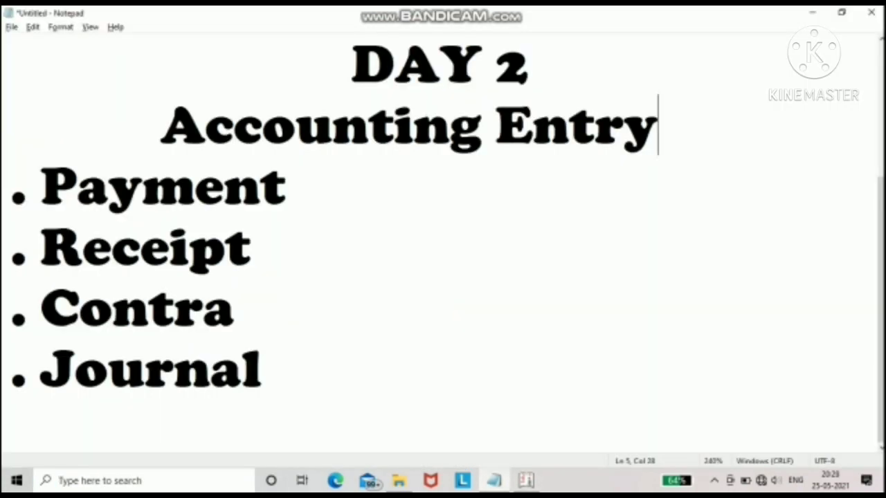
drag(276, 370, 13, 370)
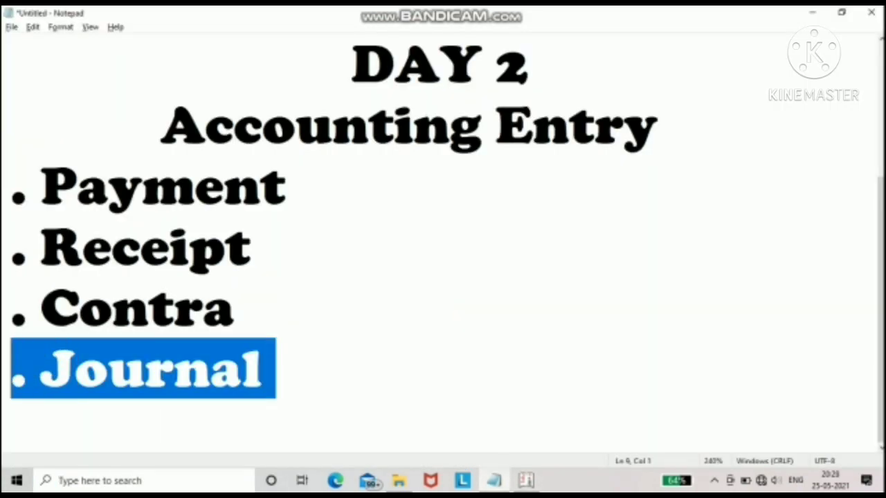
click(526, 480)
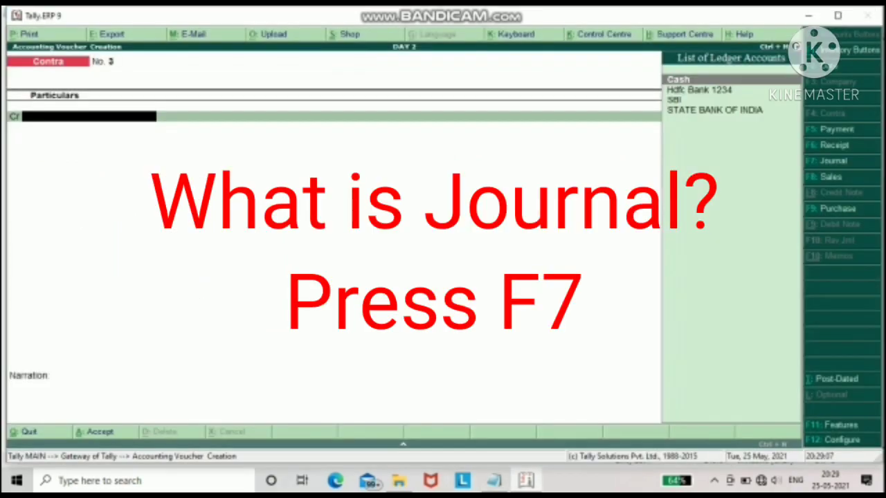
key(F7)
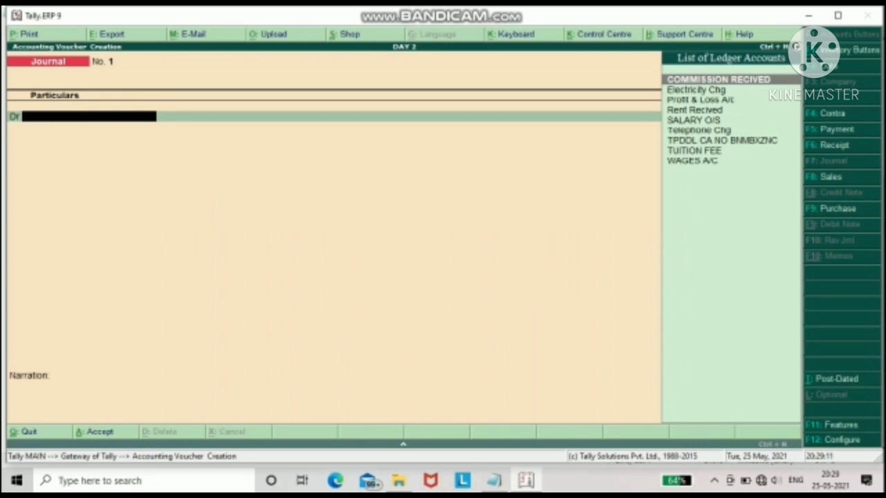
- Create a ledger named Rent under Indirect Expenses, keeping inventory values and bank details at No
key(alt+c)
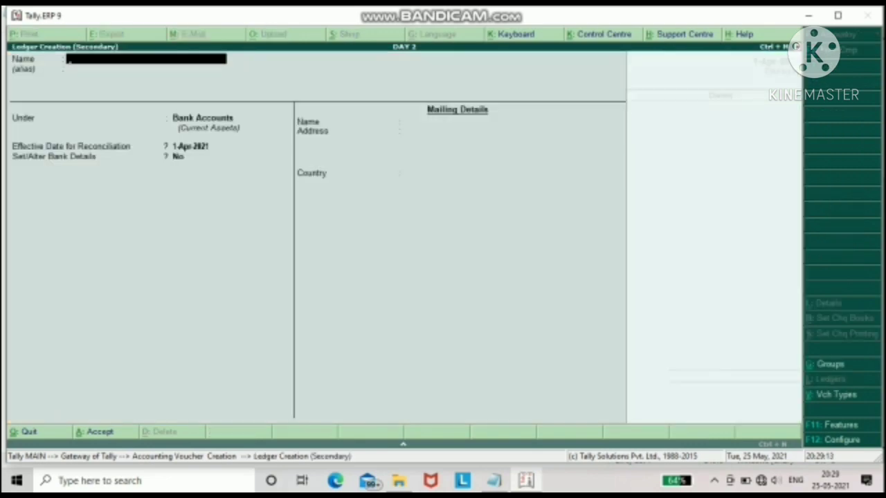
text(Rent)
key(Return)
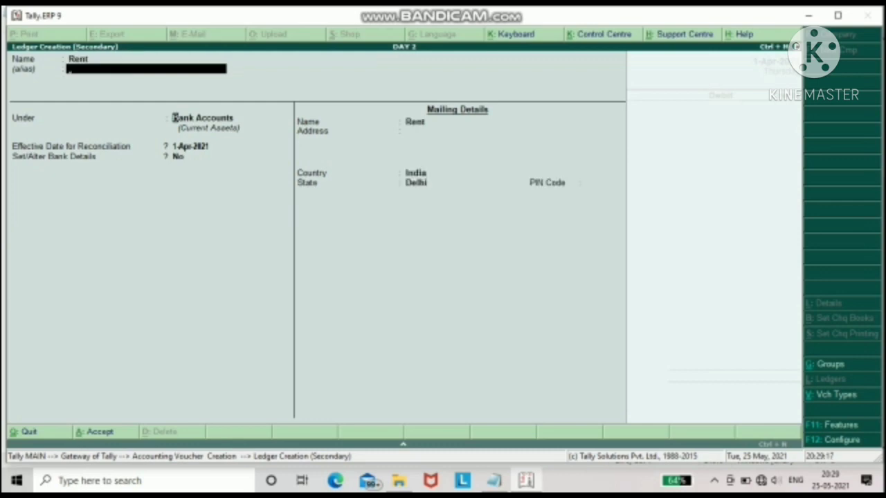
key(Return)
text(ind)
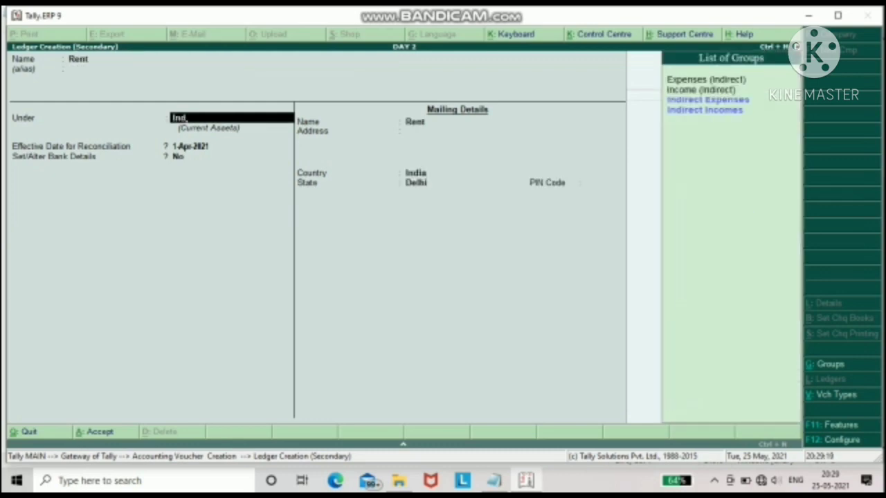
key(Down)
key(Down)
key(Return)
key(Return)
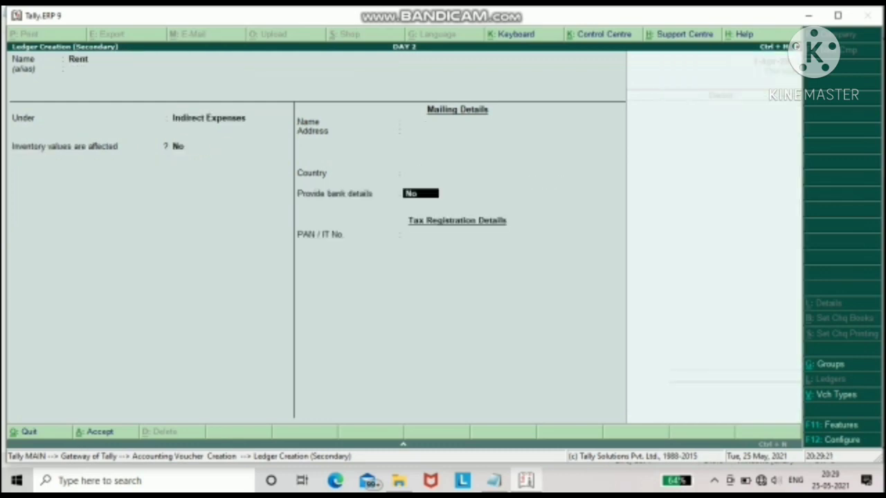
key(Return)
key(Return)
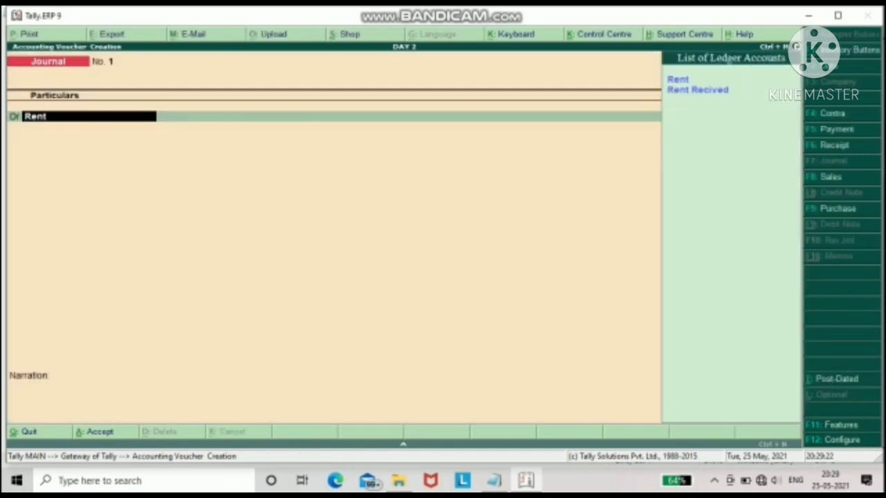
- Debit the Rent ledger with 25000 in the journal voucher
key(Return)
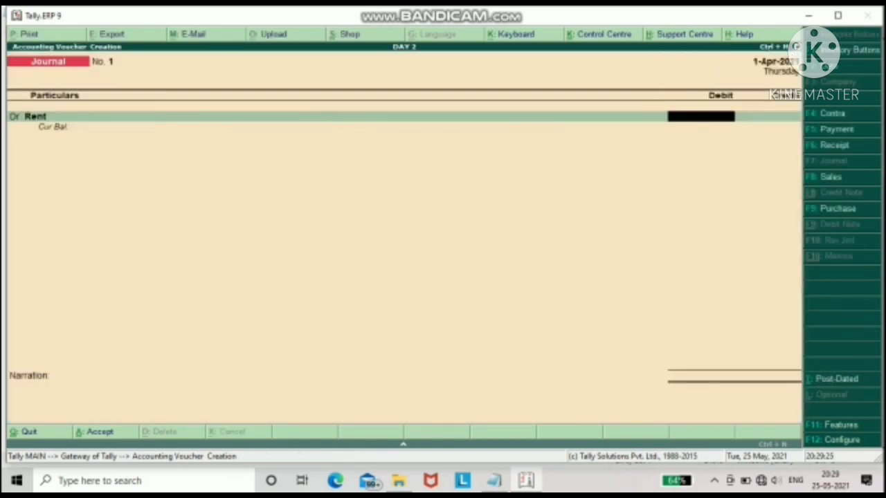
text(25000)
key(Return)
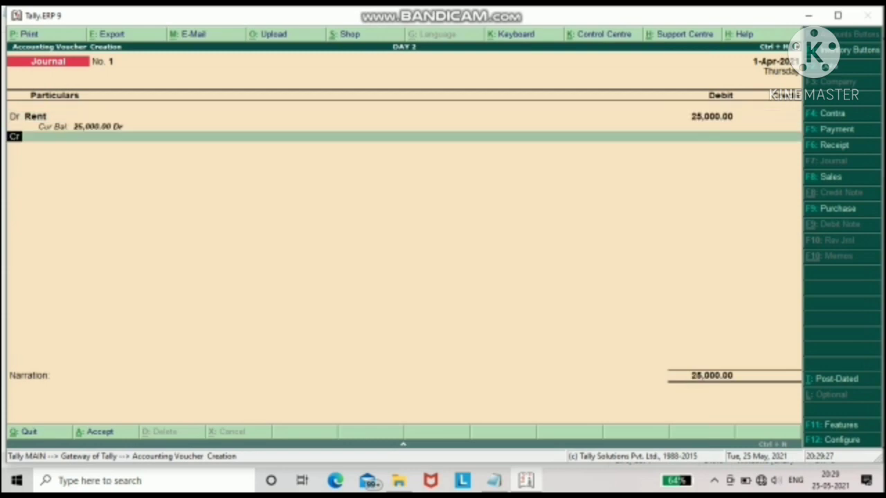
- Start a new ledger named Rent O/s for the credit entry and place it under Current Liabilities
key(Return)
key(alt+c)
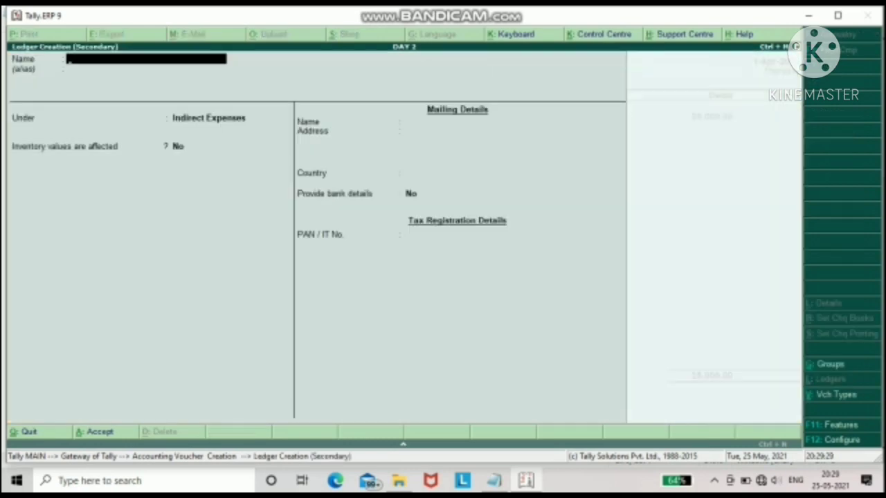
text(Rent O/s)
key(Return)
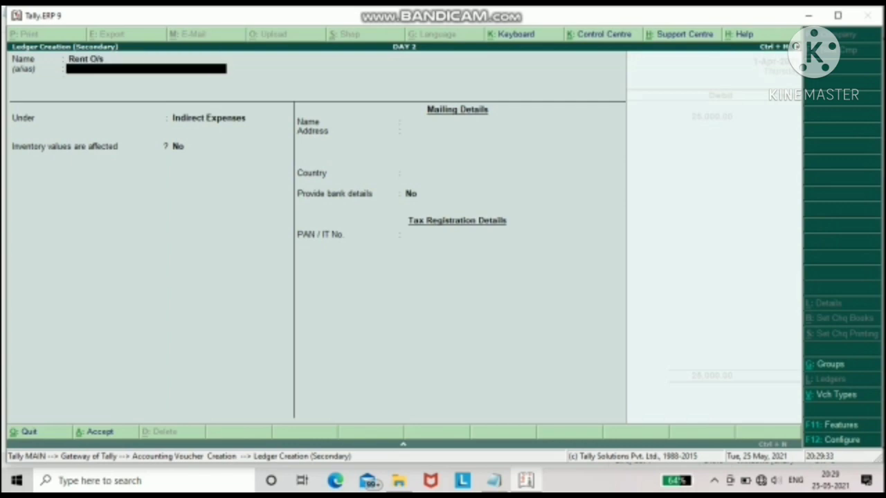
key(Return)
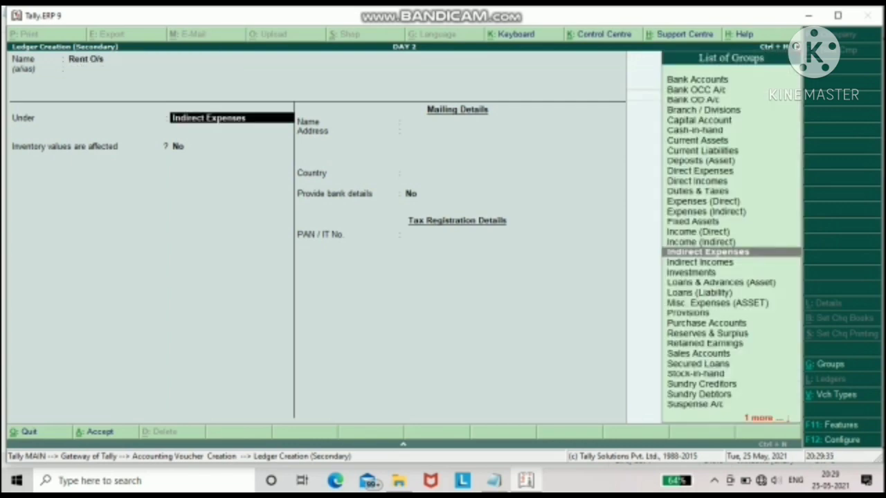
text(Cu)
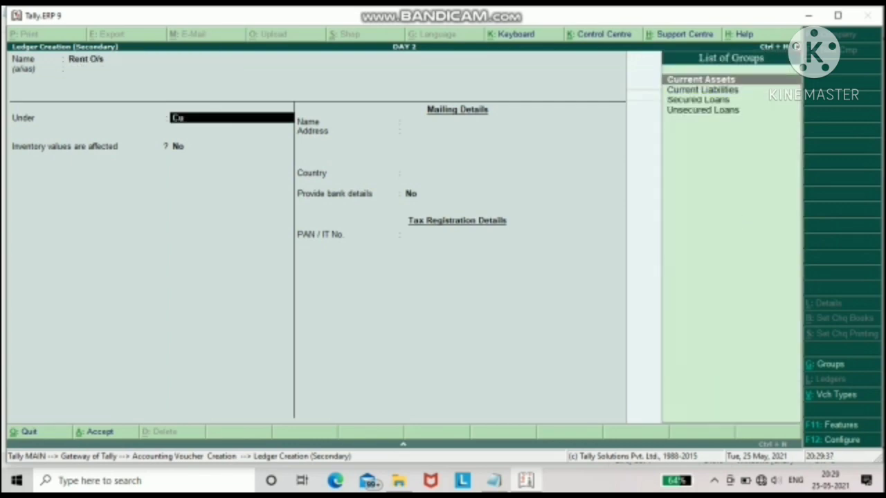
key(Down)
key(Return)
- Keep inventory values No, country India, state Delhi and bank details No, and save the Rent O/s ledger
key(Return)
key(Return)
key(Return)
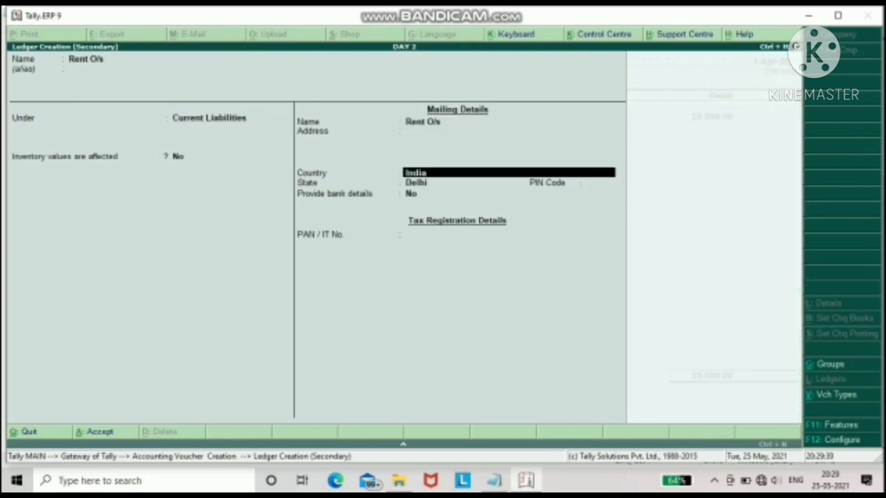
key(Return)
key(Return)
key(Return)
key(Return)
key(Return)
key(Return)
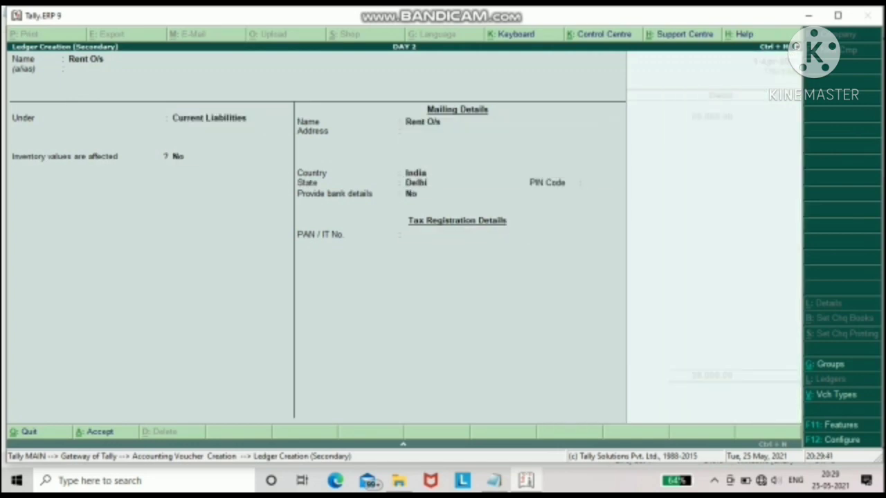
- Credit Rent O/s with 25,000 in the journal voucher, enter the narration "being rent due from" followed by a dotted blank, and save it
key(Return)
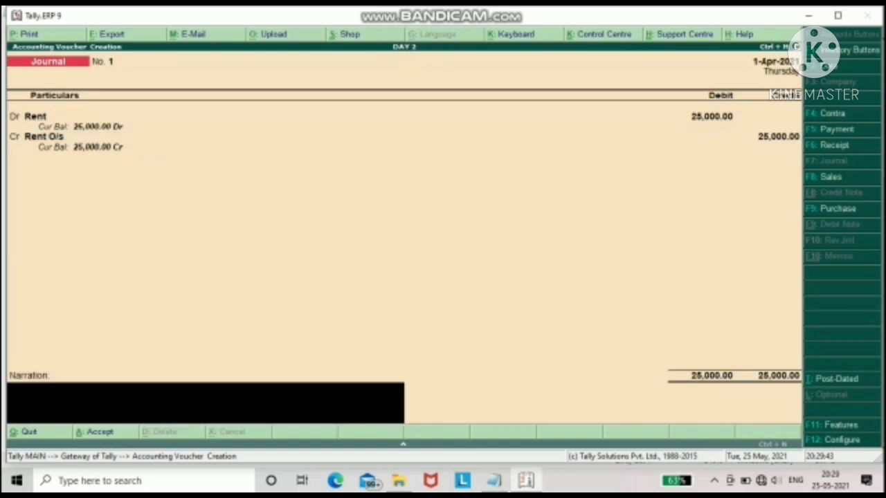
text(being rent due)
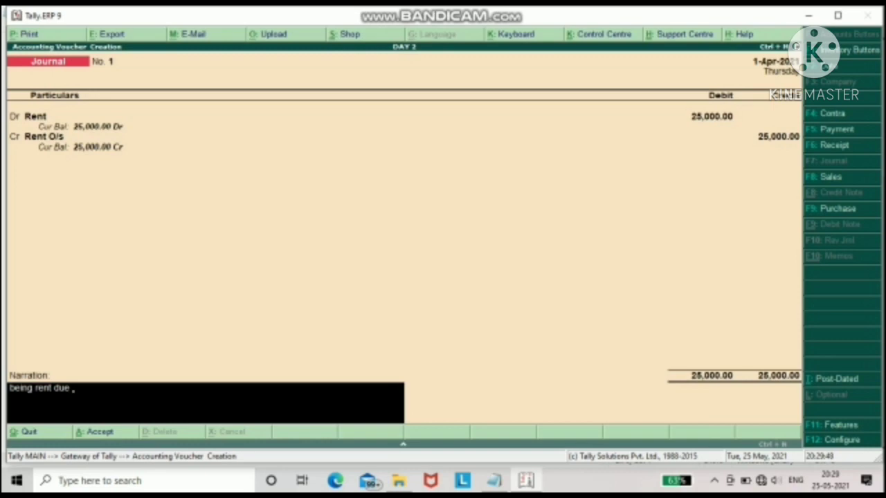
text( from ...............................)
key(Return)
key(Return)
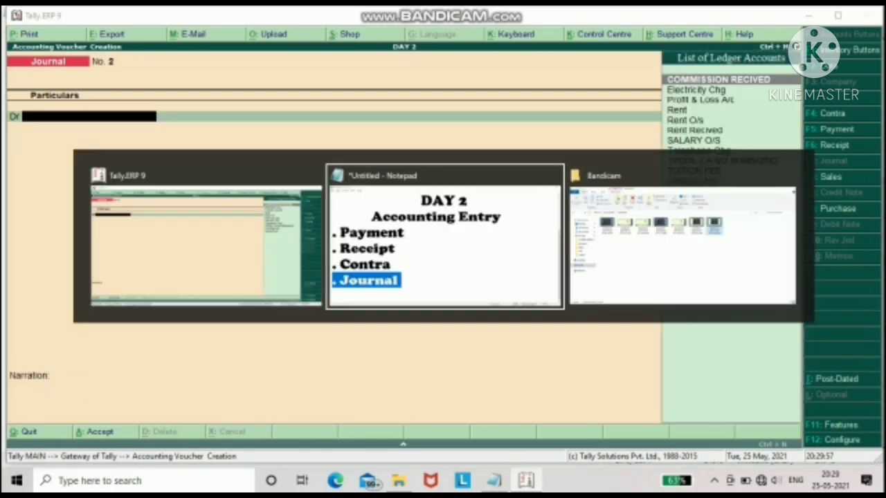
- Switch to Notepad to deselect the Journal line, and return to Tally.ERP 9 to quit voucher creation
key(alt+Tab)
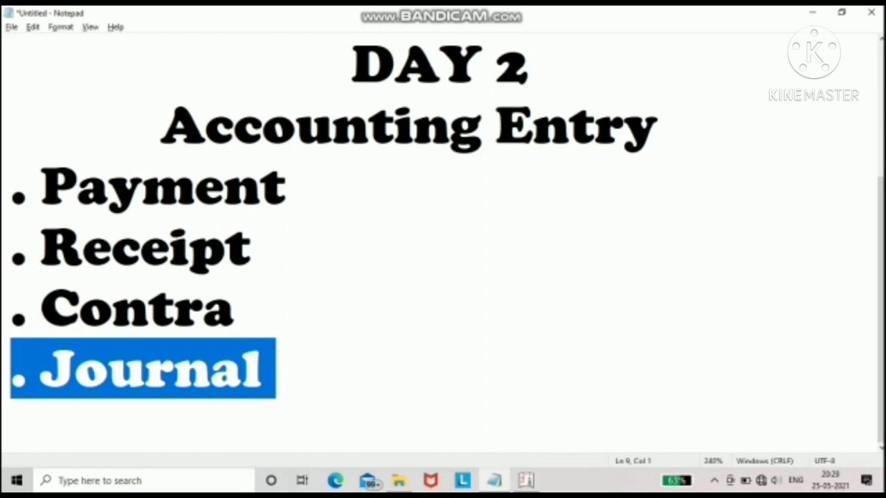
key(Right)
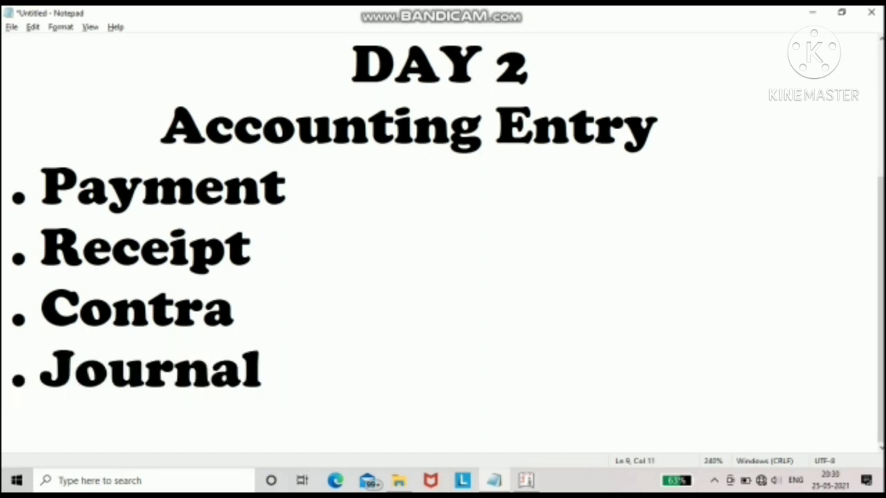
key(alt+Tab)
key(Escape)
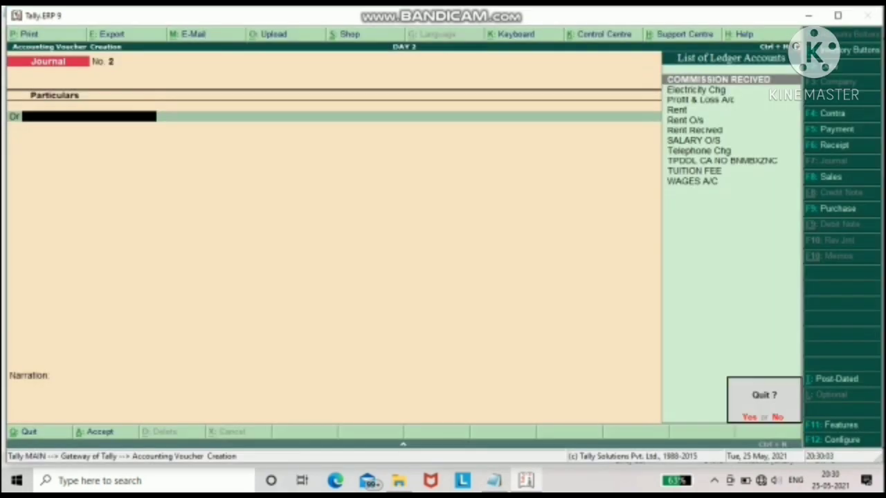
key(Return)
key(Return)
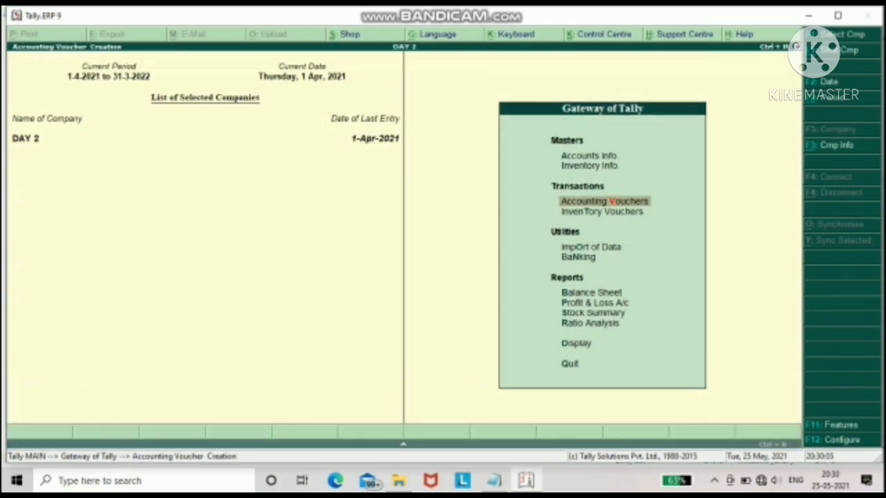
key(Escape)
key(Return)
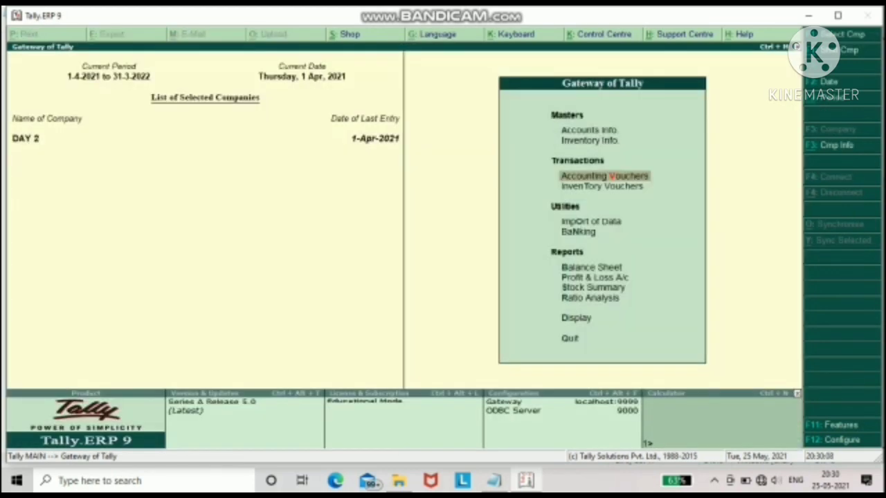
key(Return)
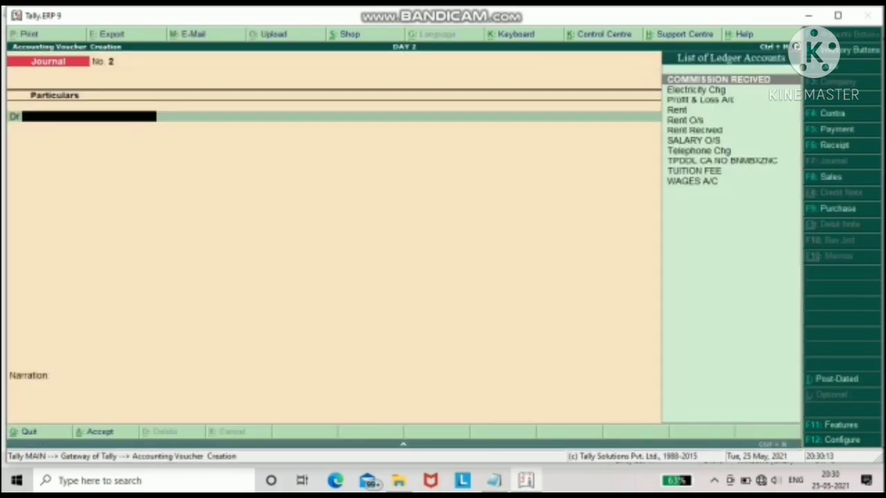
key(Escape)
key(Return)
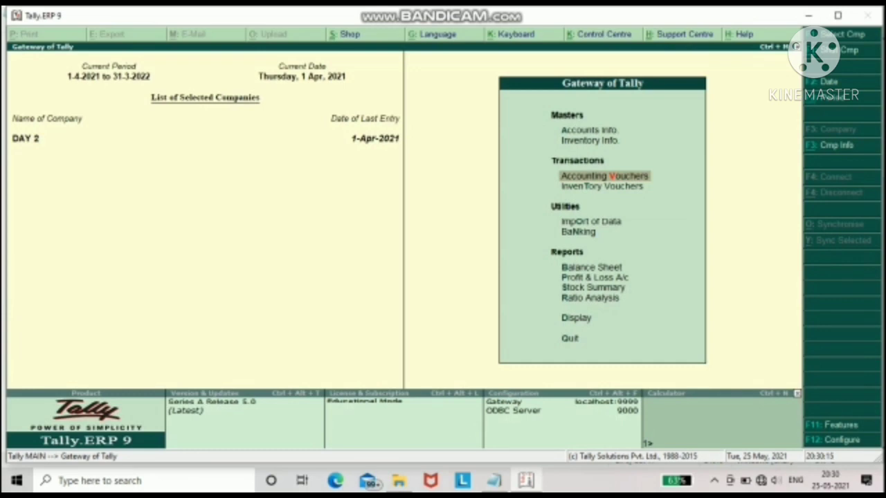
- Open the Balance Sheet report of company DAY 2 from the Gateway of Tally
key(Down)
key(Down)
key(Down)
key(Down)
key(Return)
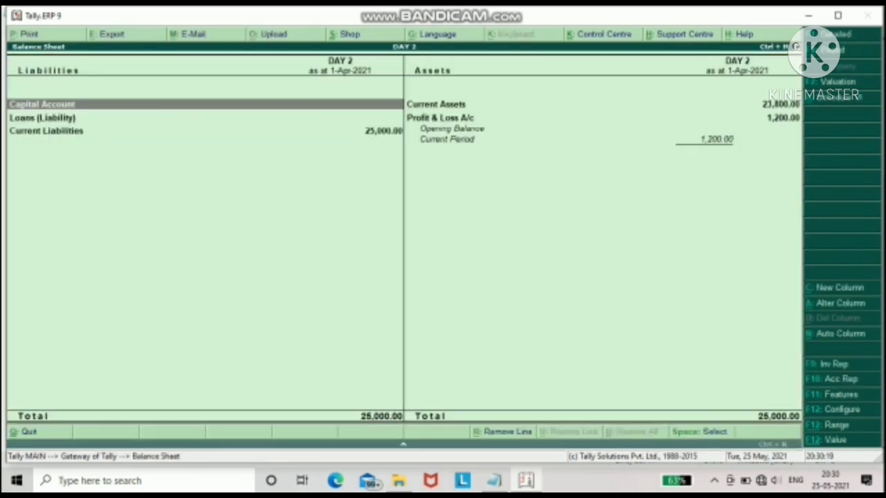
- Expand the Balance Sheet to its detailed view and go to the Rent O/s line under Current Liabilities
key(alt+F1)
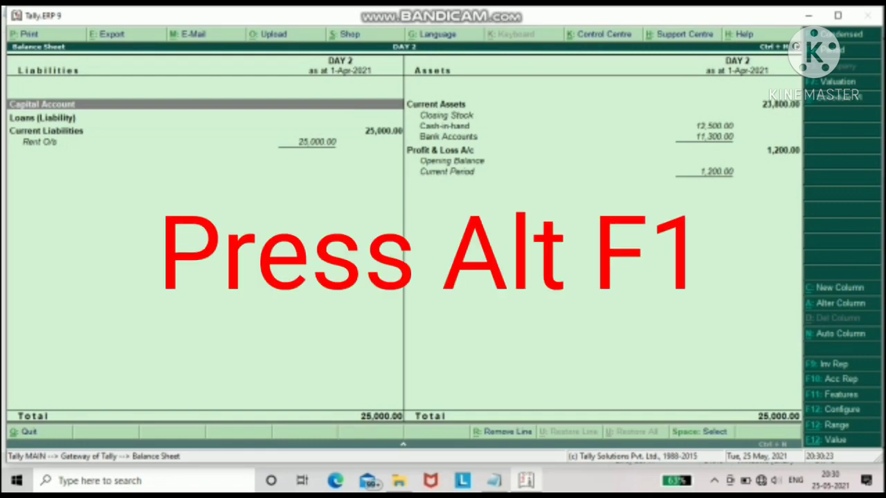
key(Down)
key(Down)
key(Down)
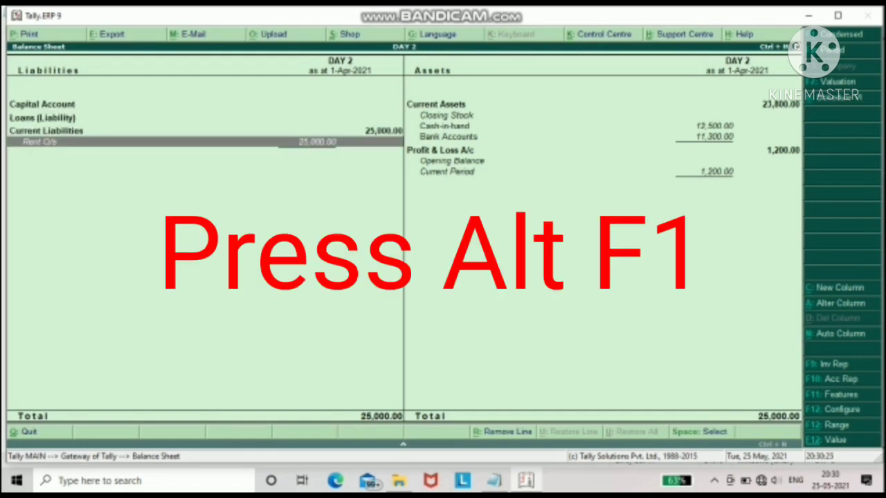
- Close the Balance Sheet and quit Tally.ERP 9, confirming the exit
key(Escape)
key(Escape)
key(Escape)
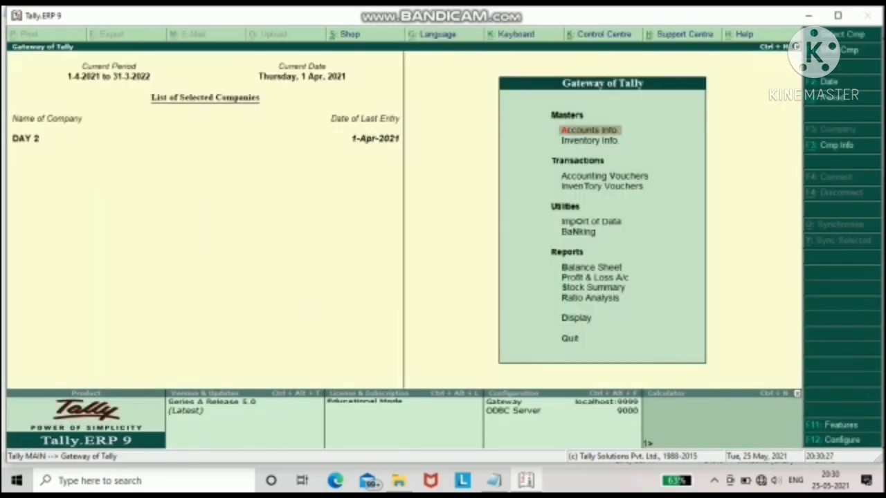
key(Escape)
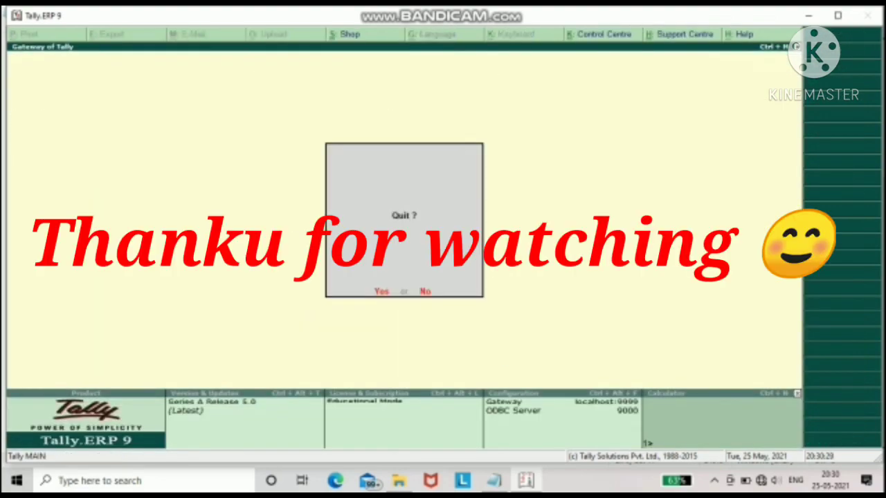
key(Return)
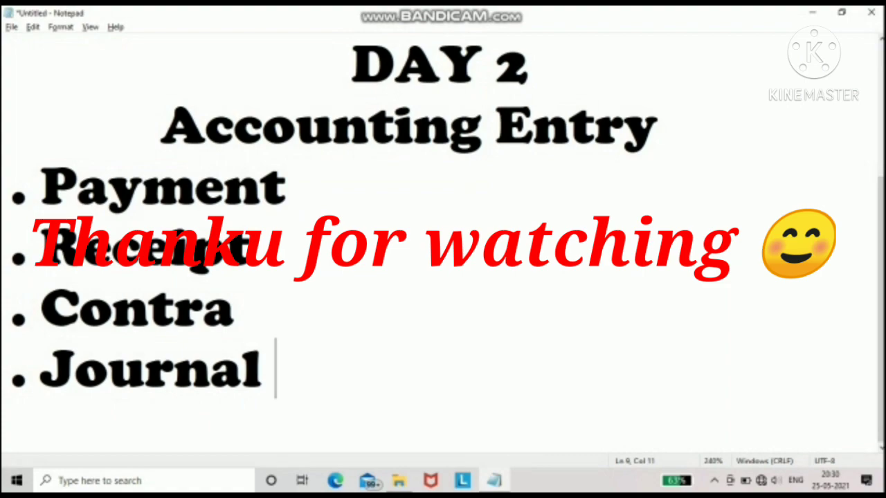